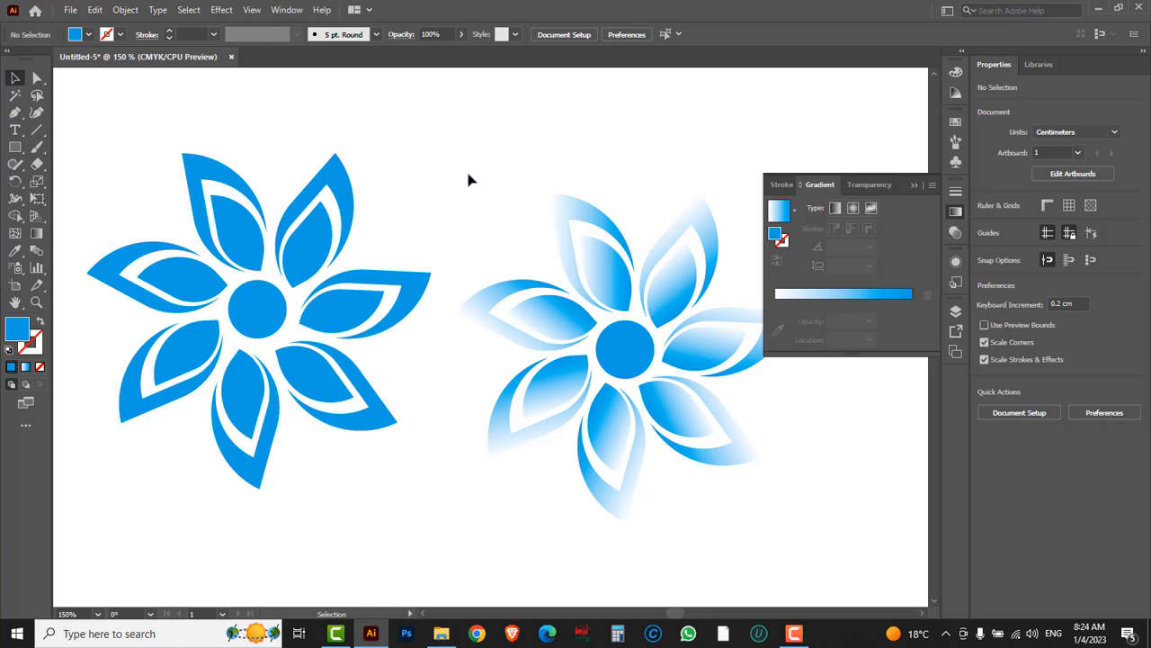
drag(463, 156, 766, 536)
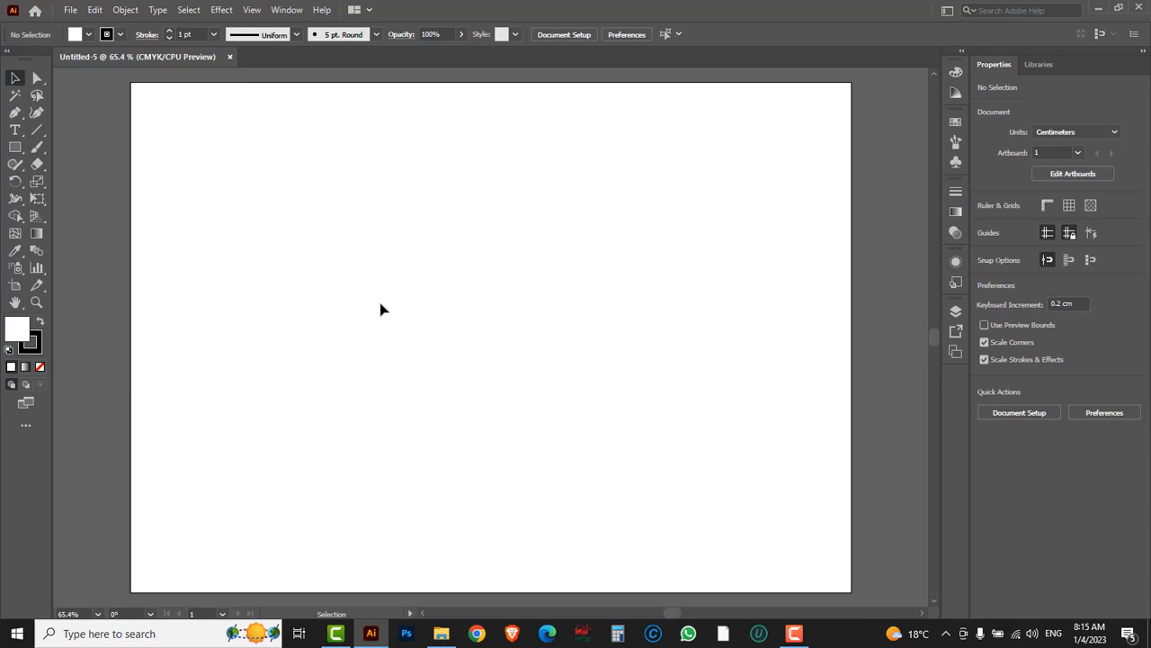
Draw a circle about 2 cm in diameter near the middle of the artboard.
drag(14, 147, 83, 183)
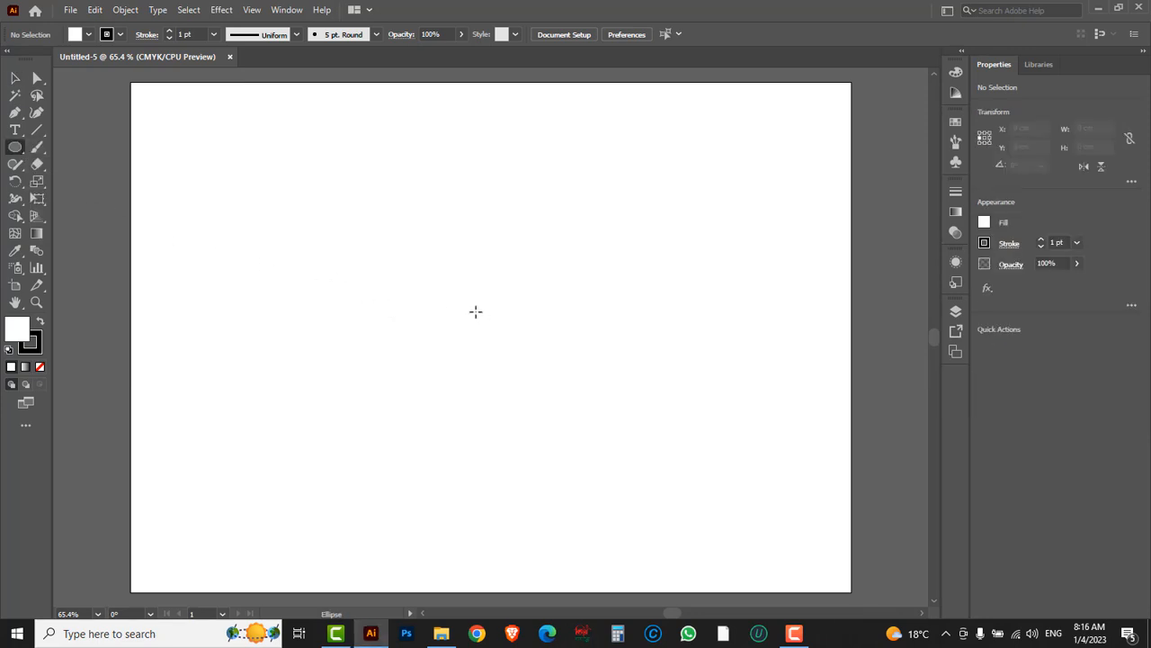
drag(471, 317, 495, 337)
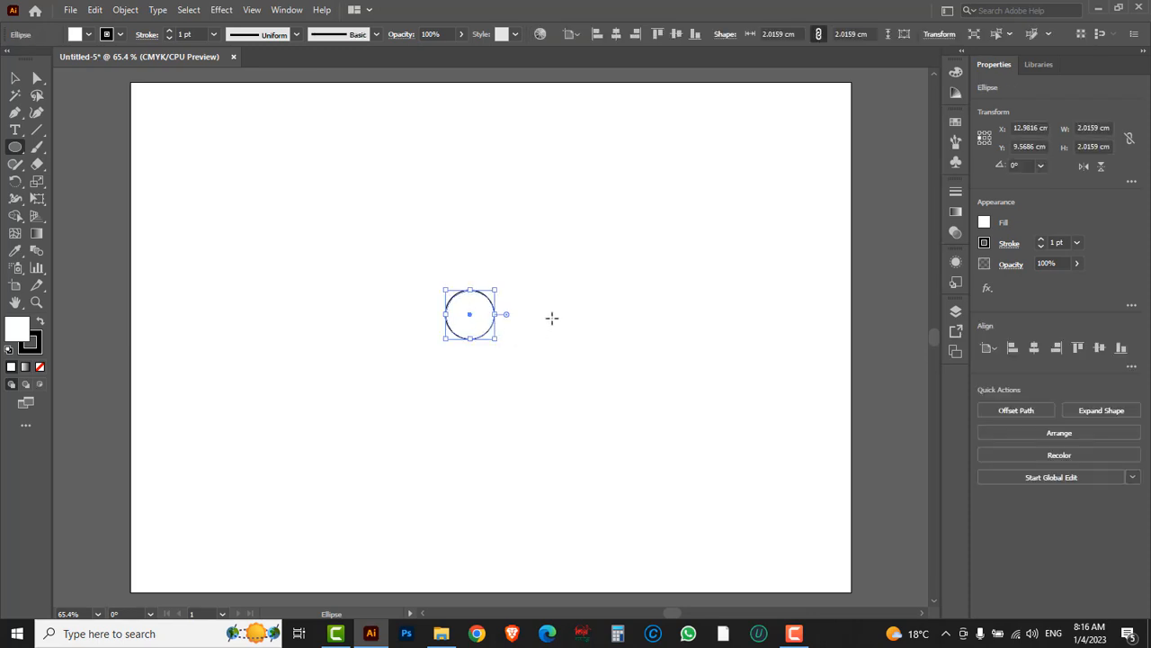
Draw a square about 2.43 cm wide just above the circle and stretch it upward to about 2.88 cm tall.
drag(16, 148, 76, 155)
drag(438, 224, 498, 284)
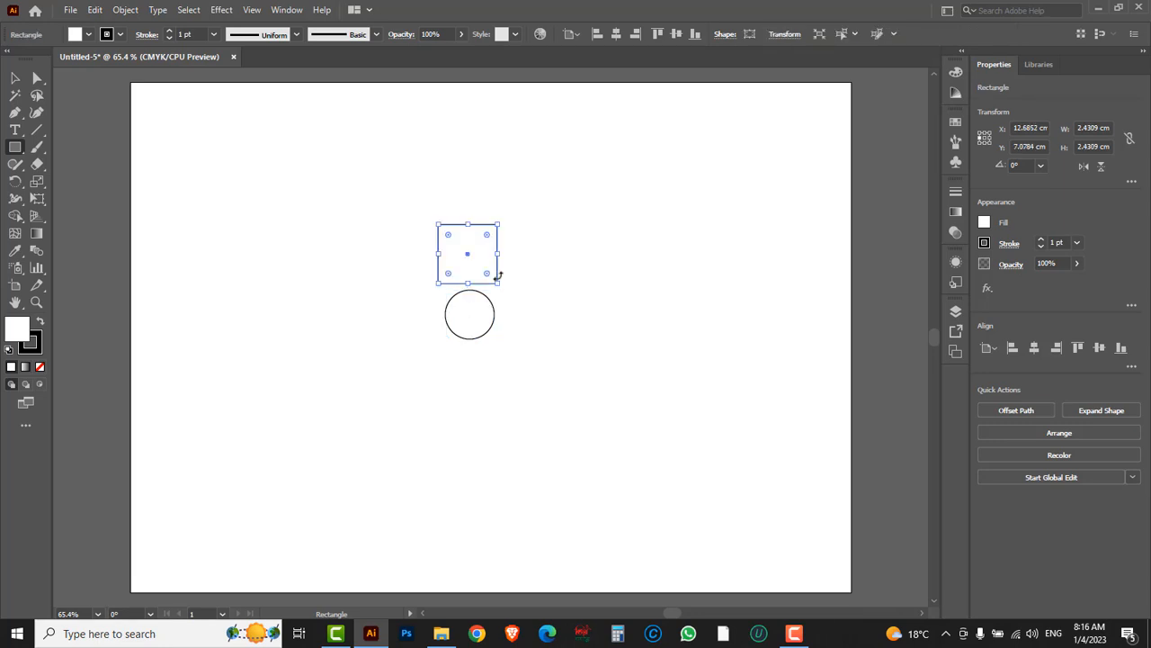
drag(468, 226, 468, 213)
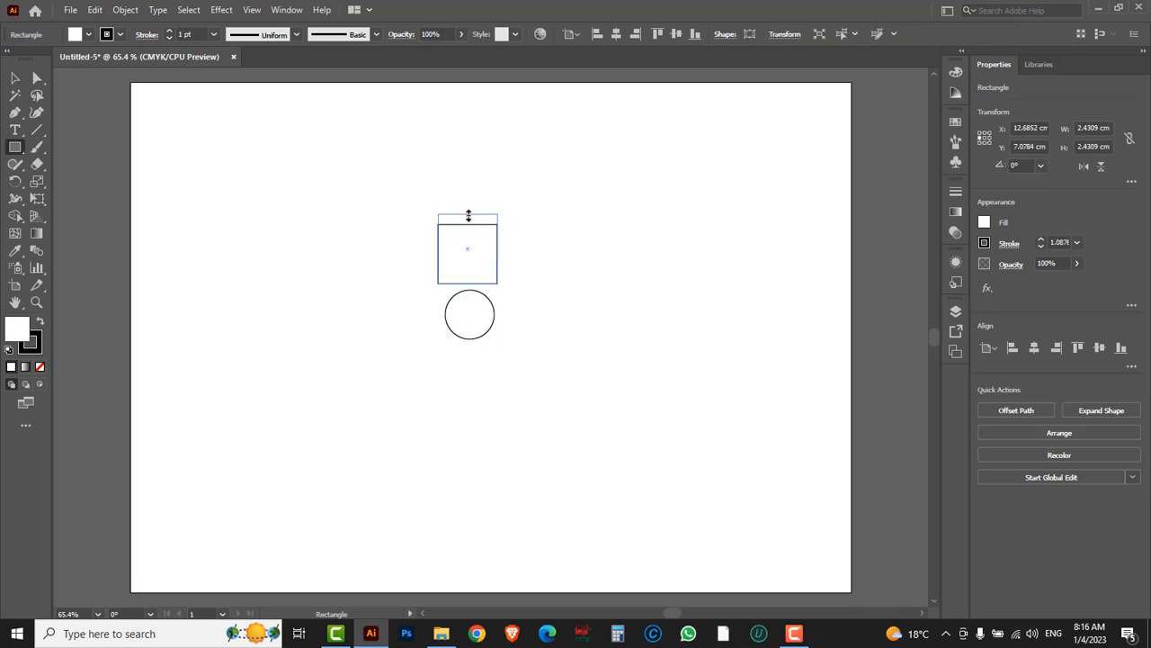
Taper the rectangle symmetrically with Perspective Distort so its lower edge is narrower than its upper edge.
ctrl+click(474, 261)
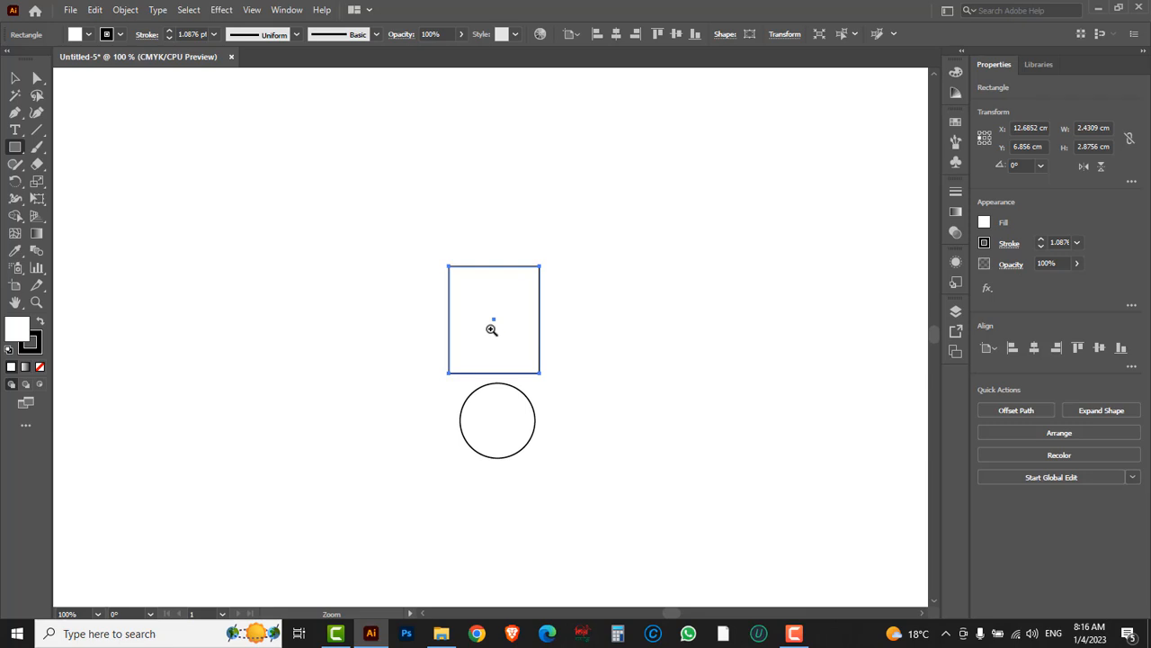
drag(493, 342, 489, 287)
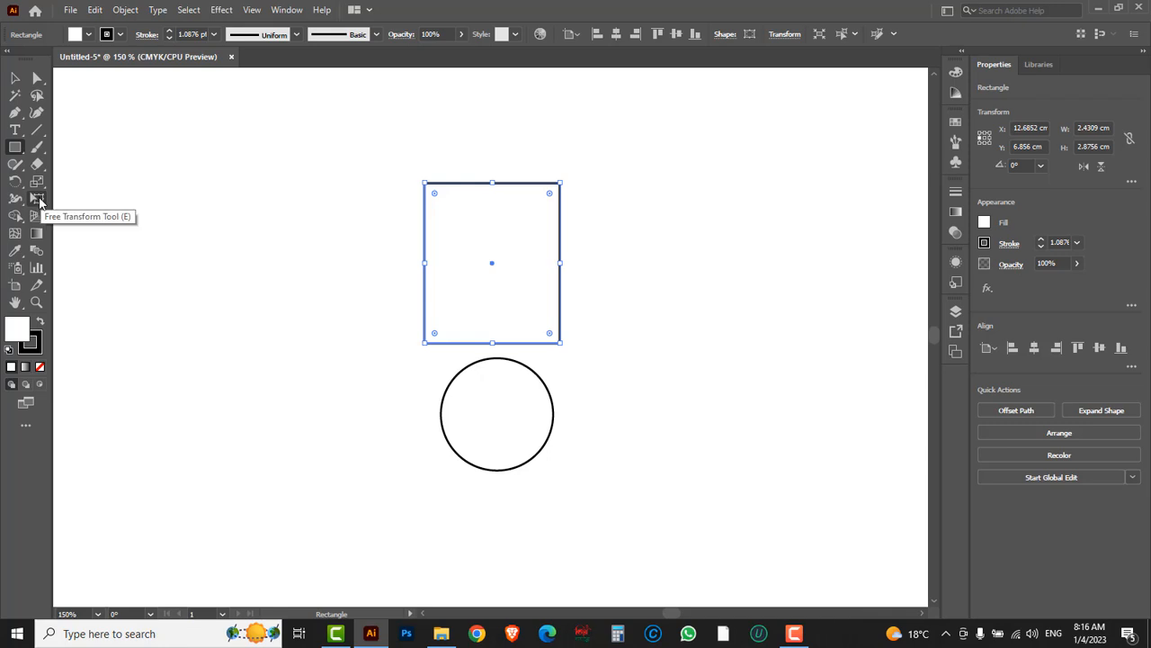
click(39, 199)
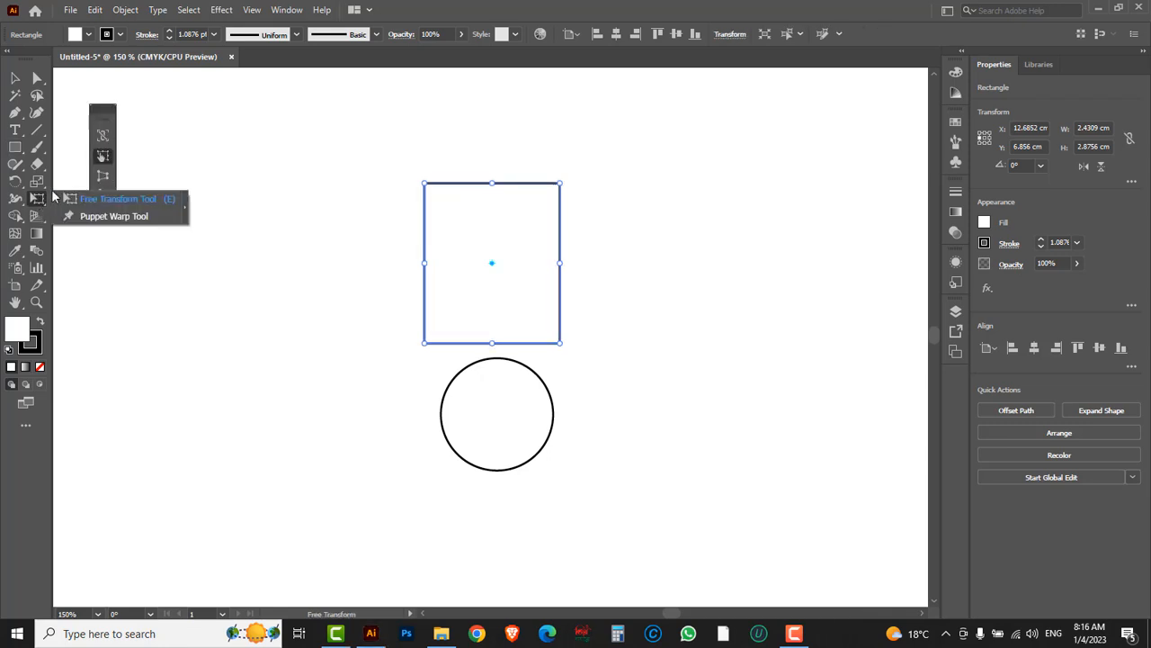
click(104, 177)
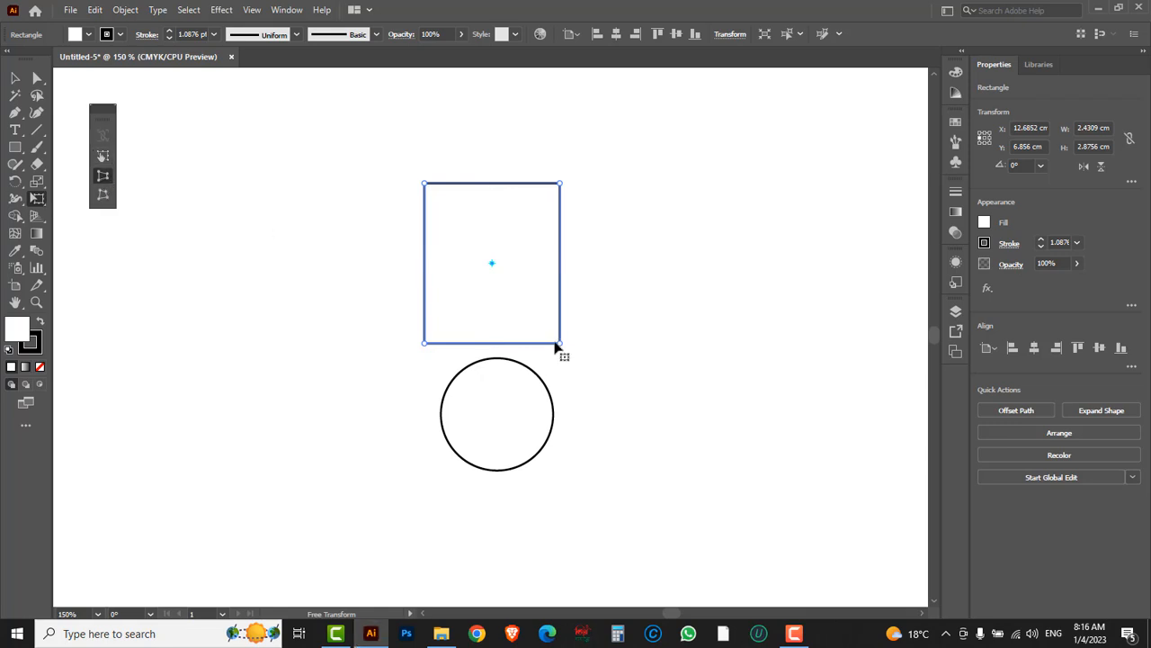
drag(560, 343, 531, 344)
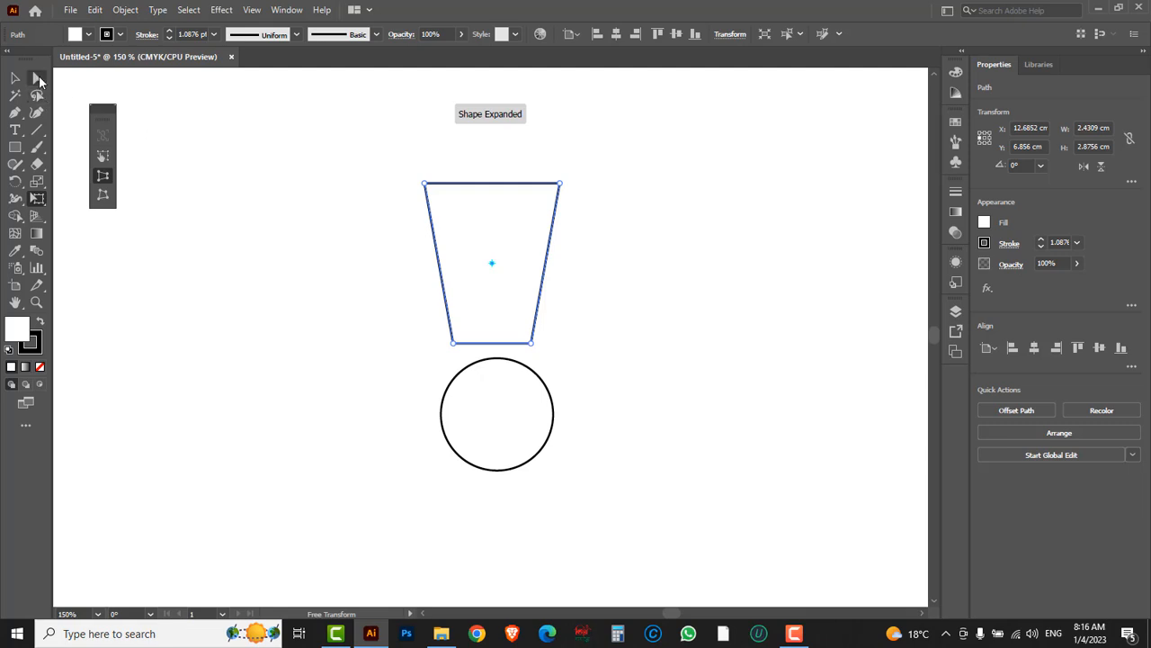
Round the trapezoid's lower-left corner to about 1.6 cm and its upper-right corner to about 2.03 cm, forming a petal.
click(37, 78)
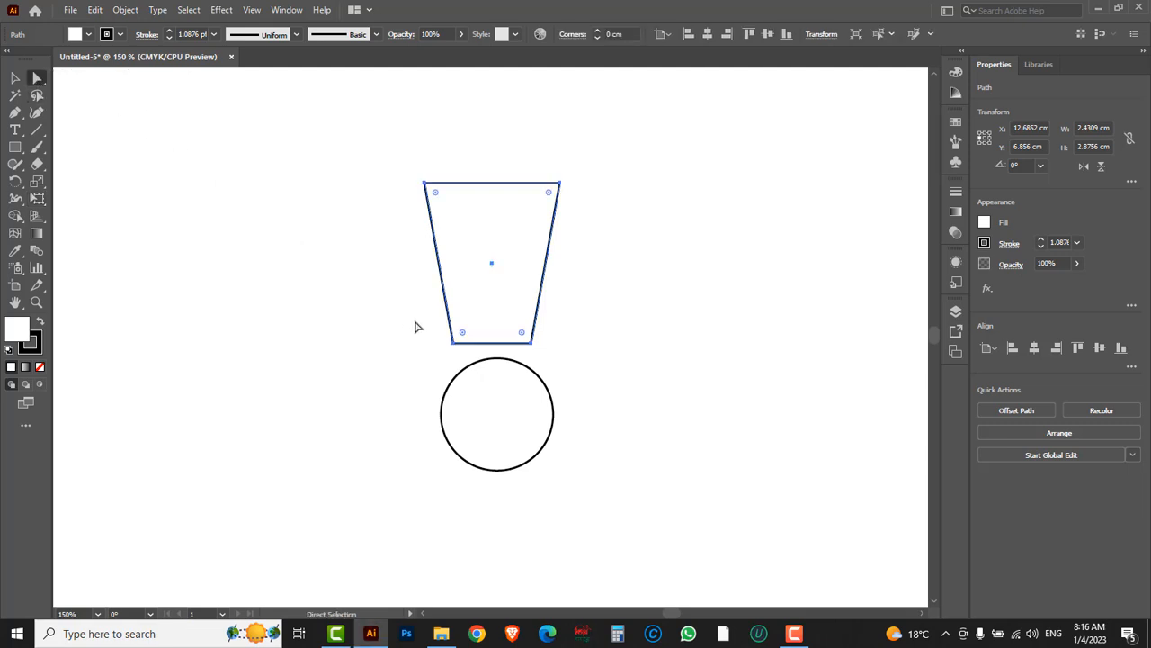
drag(412, 311, 526, 257)
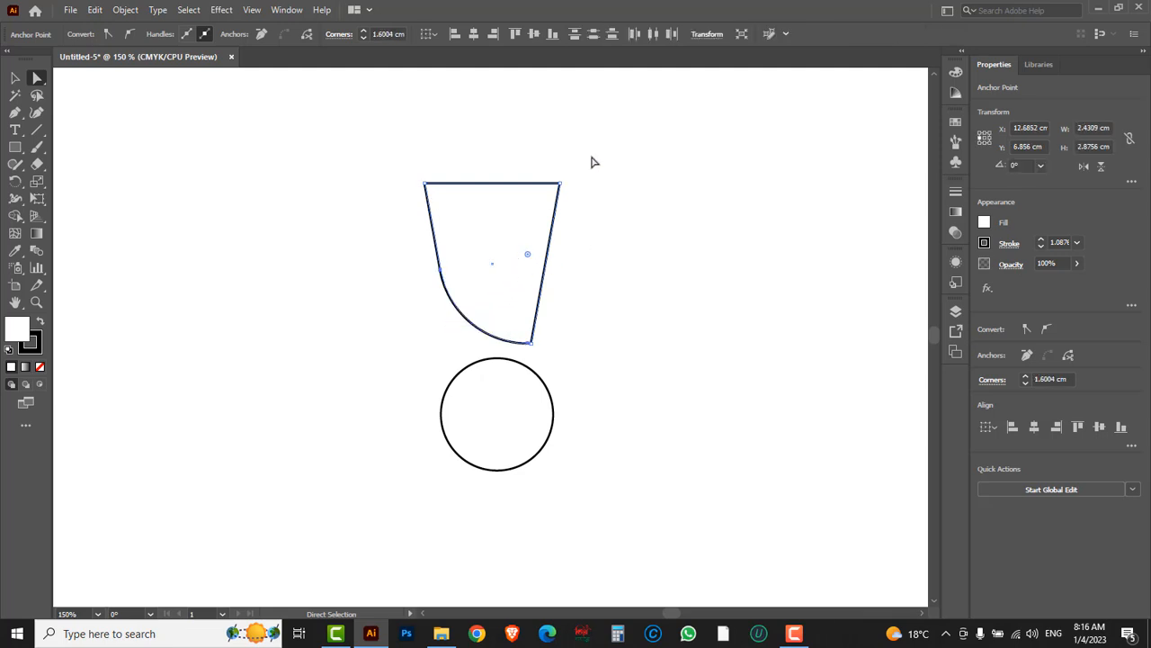
drag(590, 154, 414, 342)
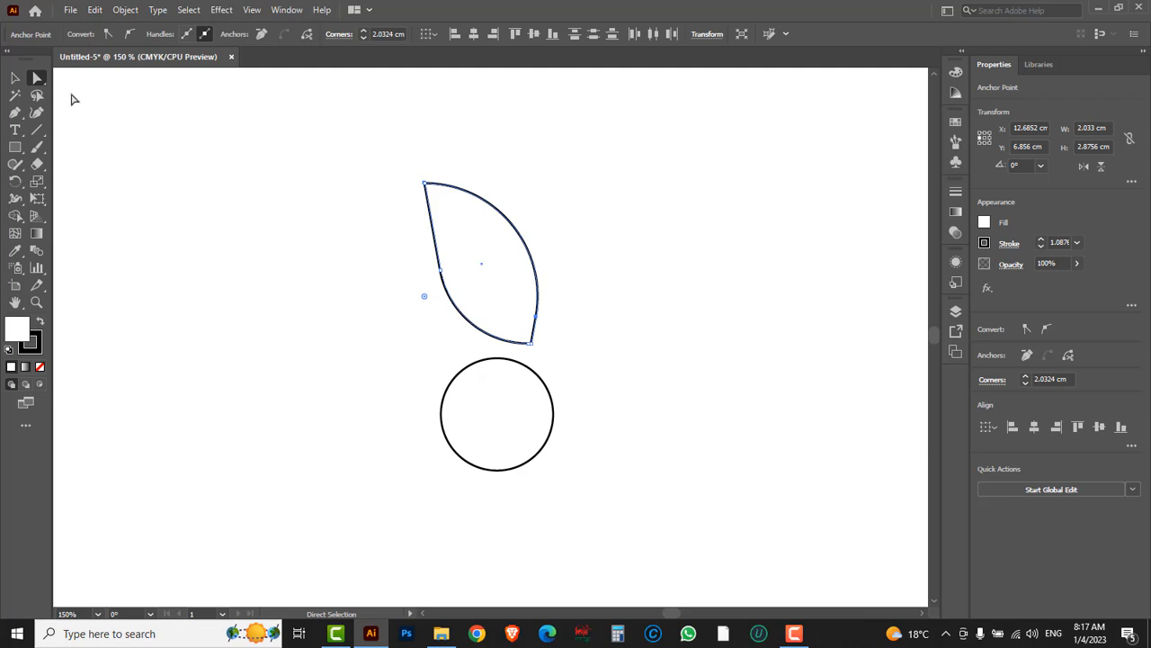
Move the whole petal left and slightly down so its lower tip sits just above the circle.
click(15, 80)
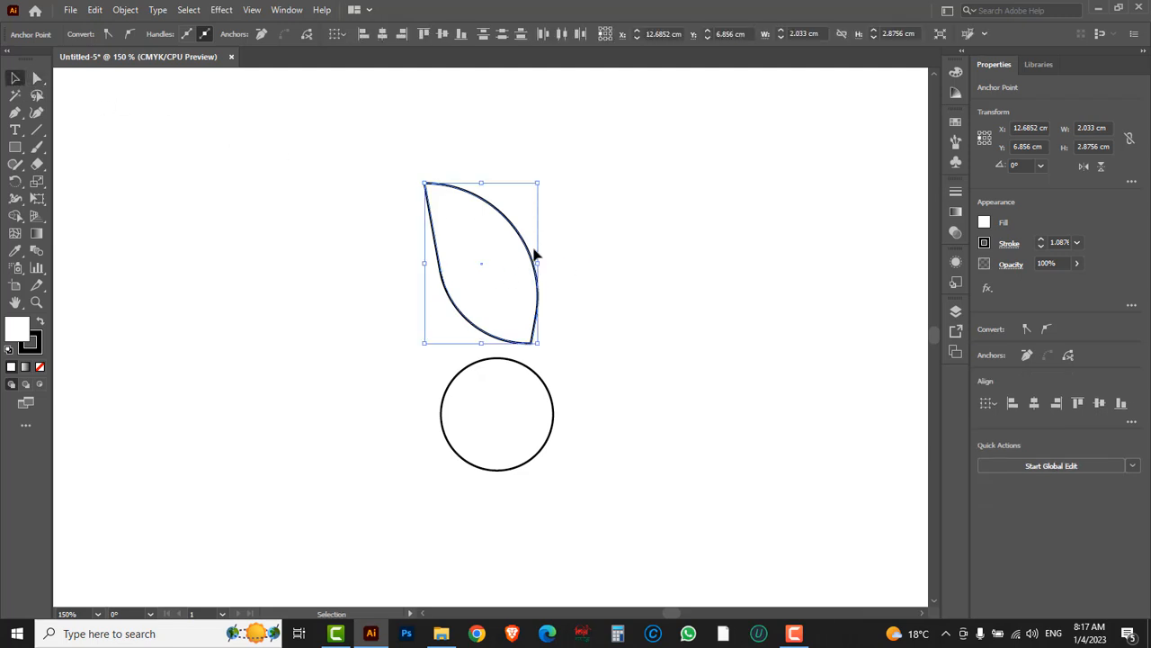
click(533, 330)
click(499, 249)
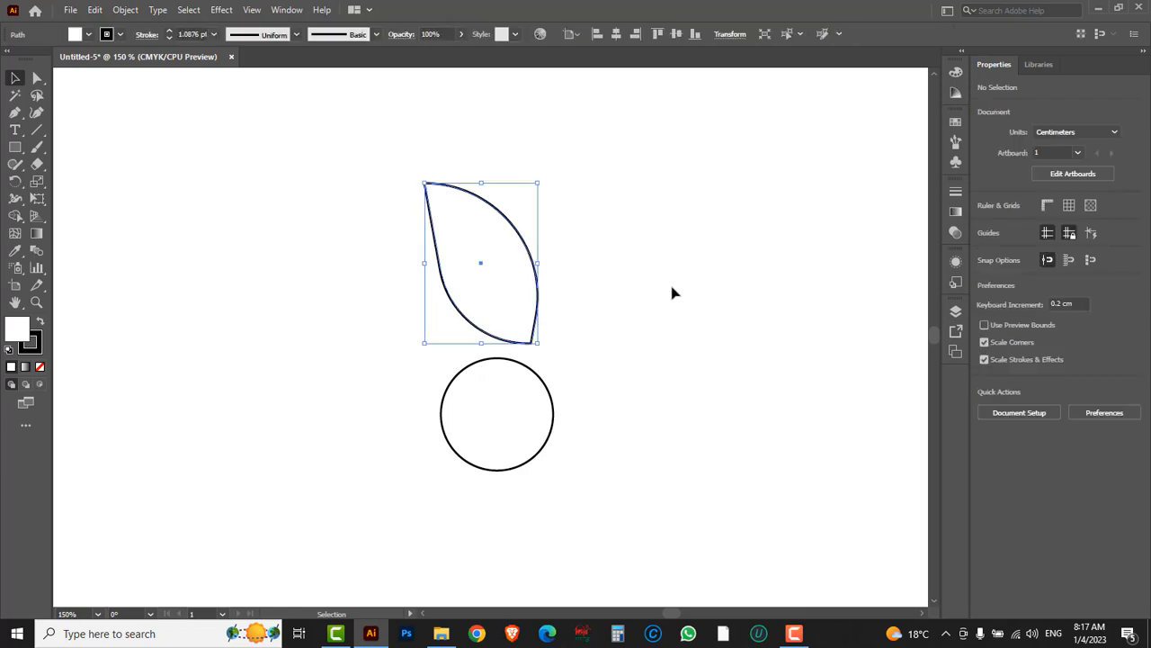
drag(542, 311, 512, 312)
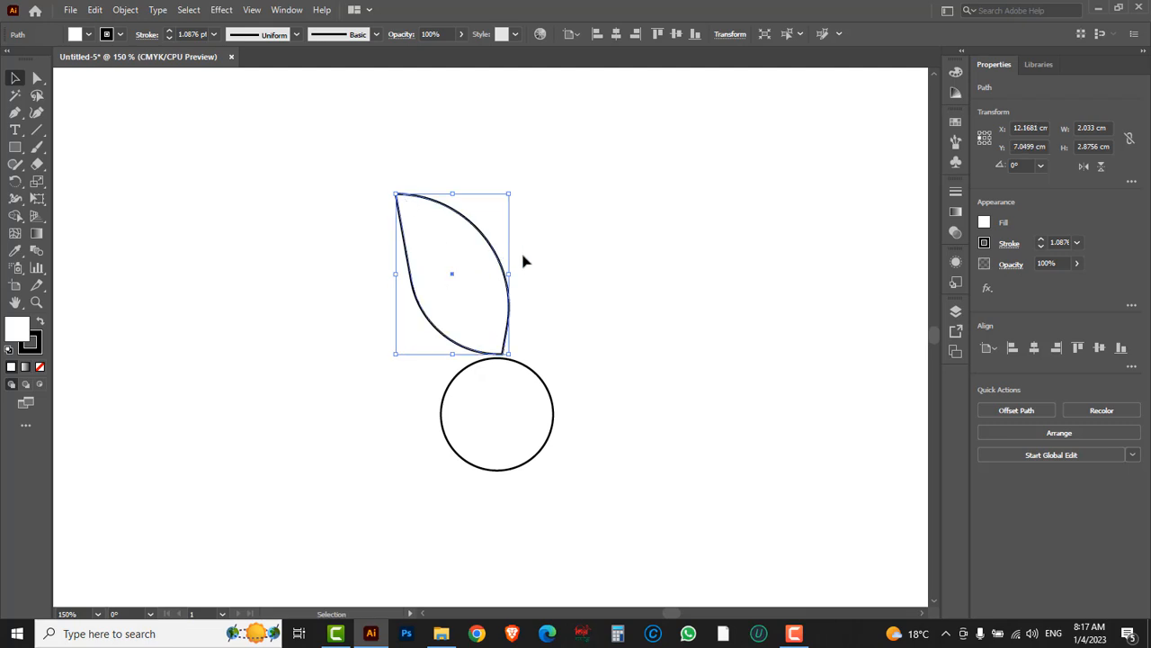
Nest two scaled-down petal copies inside the original, about 1.62 × 2.29 cm and 1.28 × 1.81 cm, with their lower tips close together.
drag(488, 244, 516, 285)
mouse_move(535, 390)
mouse_down()
mouse_move(506, 347)
mouse_move(513, 357)
mouse_up()
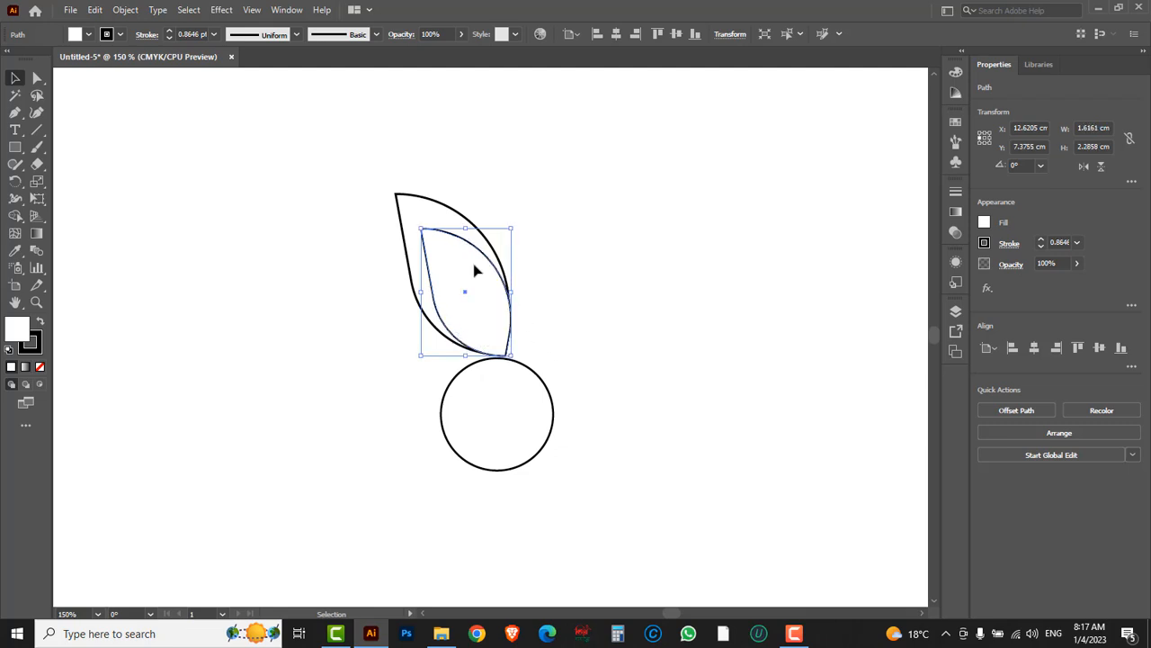
drag(486, 257, 467, 253)
drag(493, 349, 506, 326)
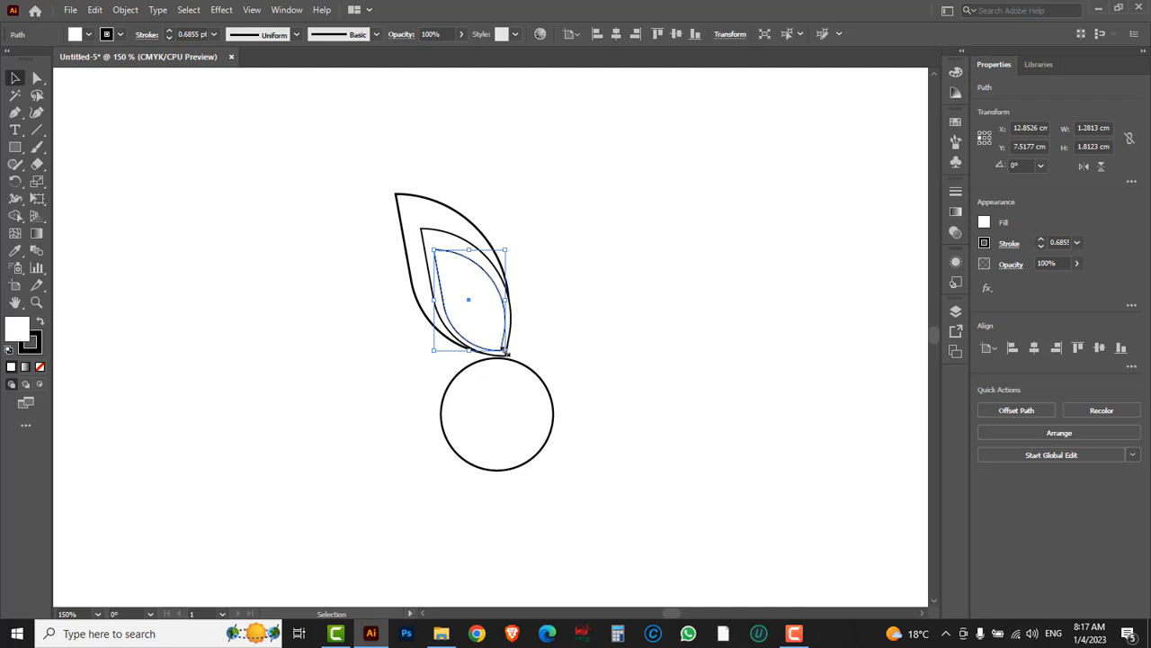
Split the outer and middle petals with Shape Builder to isolate the outer crescent, test-moving it and undoing that move.
click(566, 221)
drag(332, 168, 429, 230)
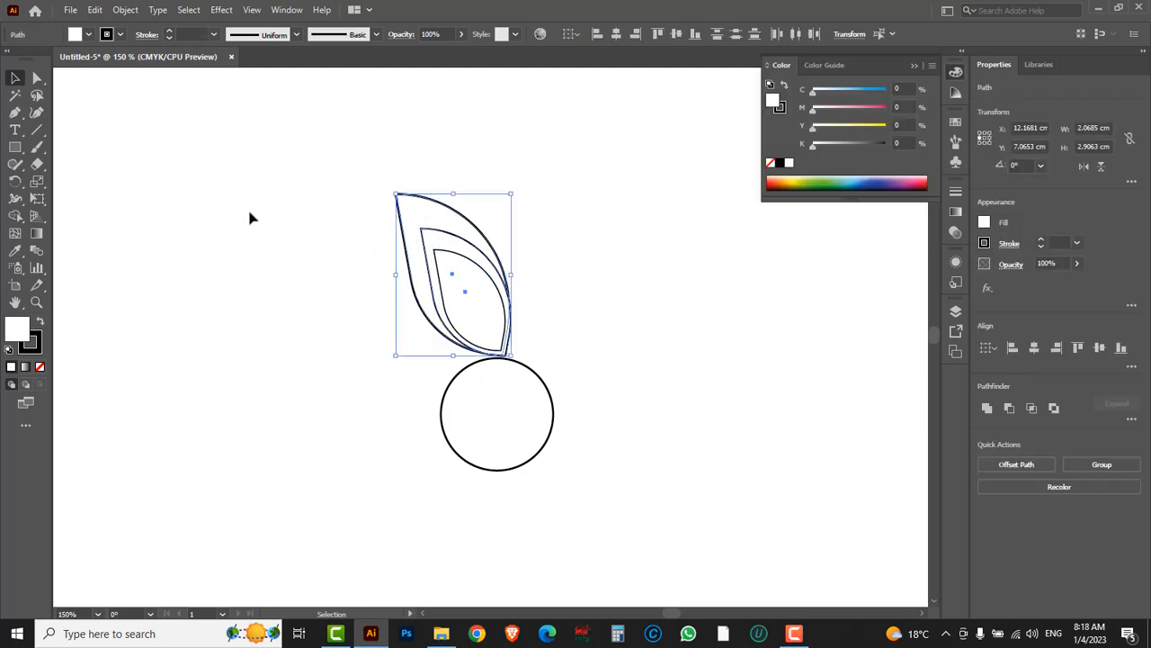
click(15, 218)
drag(16, 219, 91, 214)
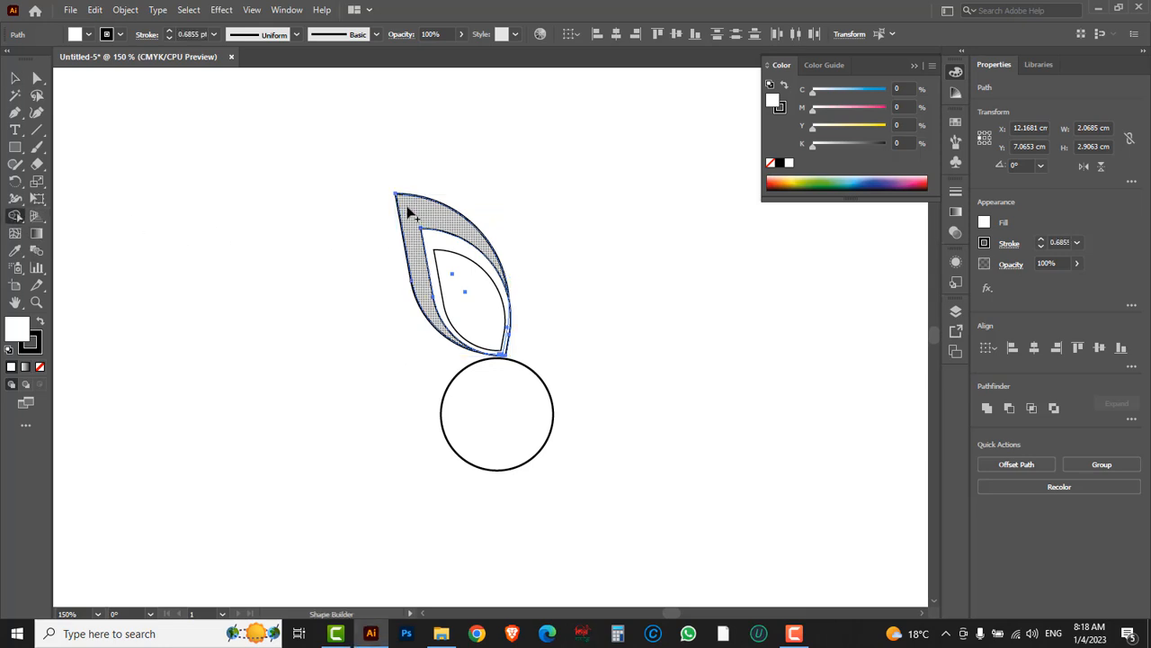
mouse_move(405, 216)
mouse_down()
mouse_move(411, 252)
mouse_move(413, 225)
mouse_up()
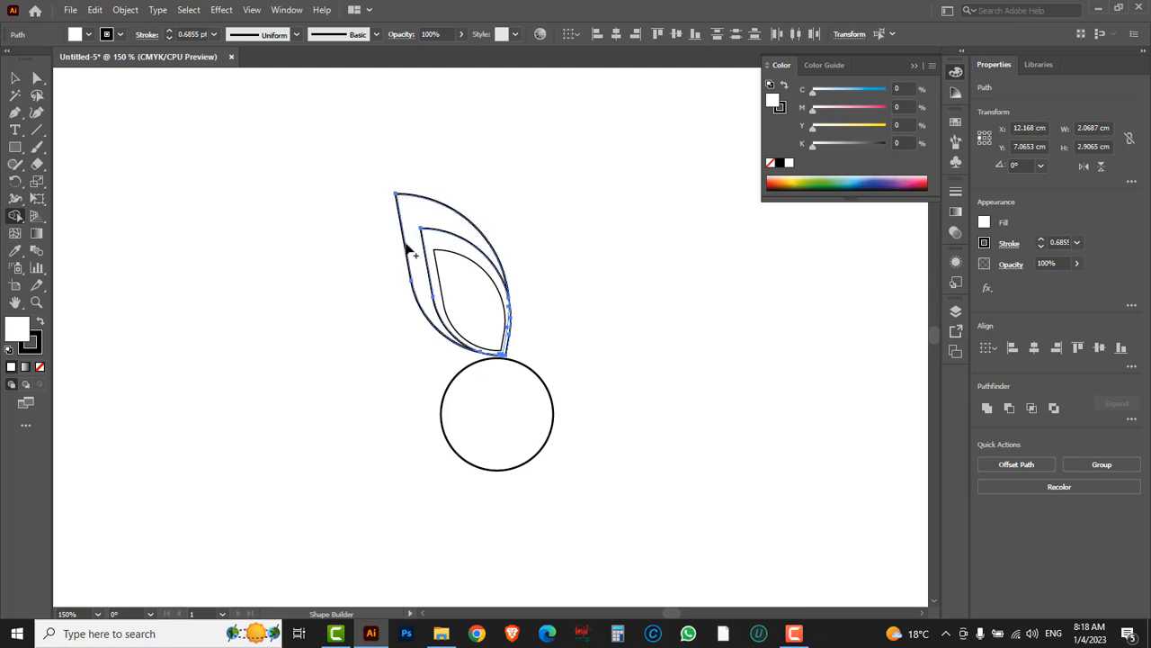
click(14, 78)
click(344, 157)
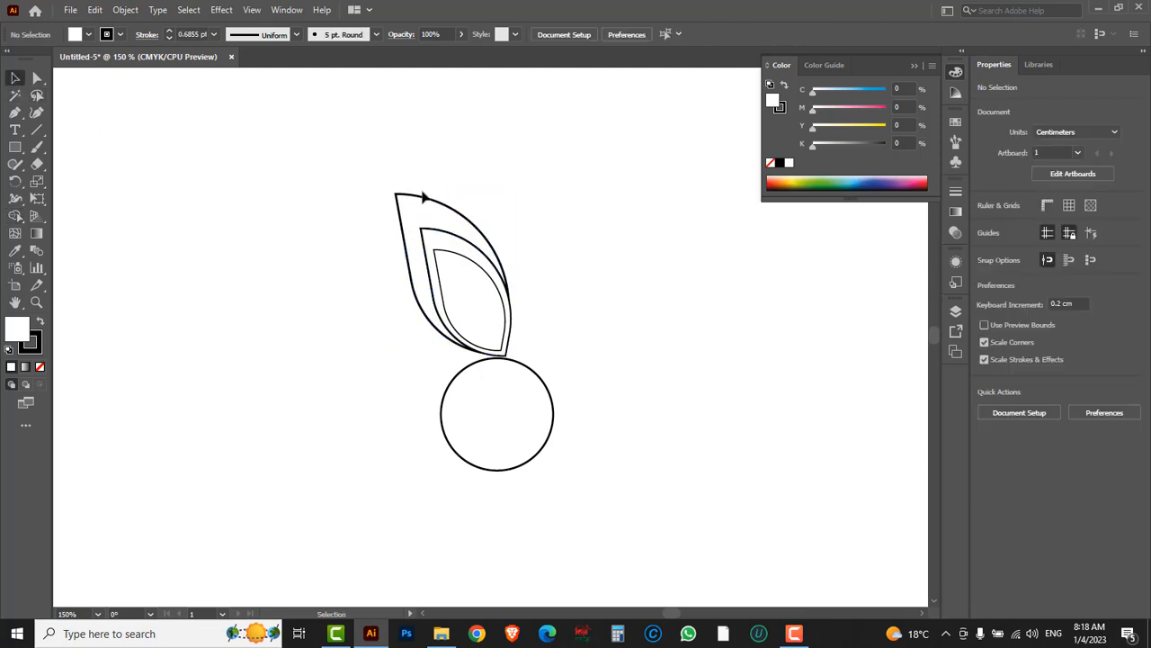
drag(421, 205, 628, 257)
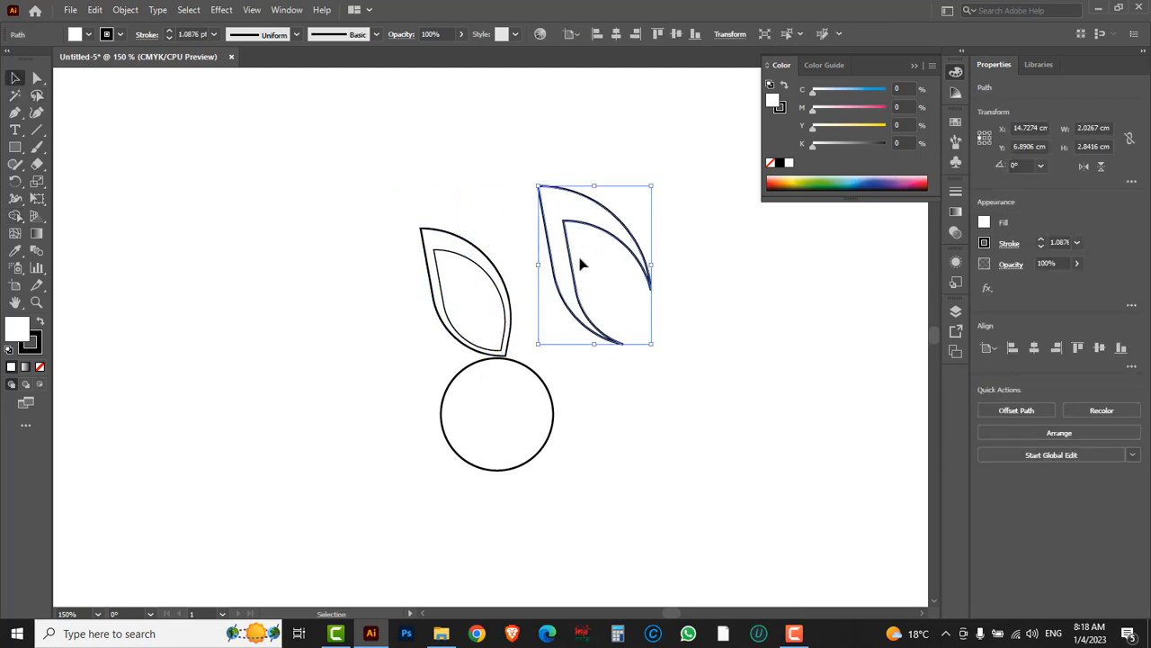
key(ctrl+z)
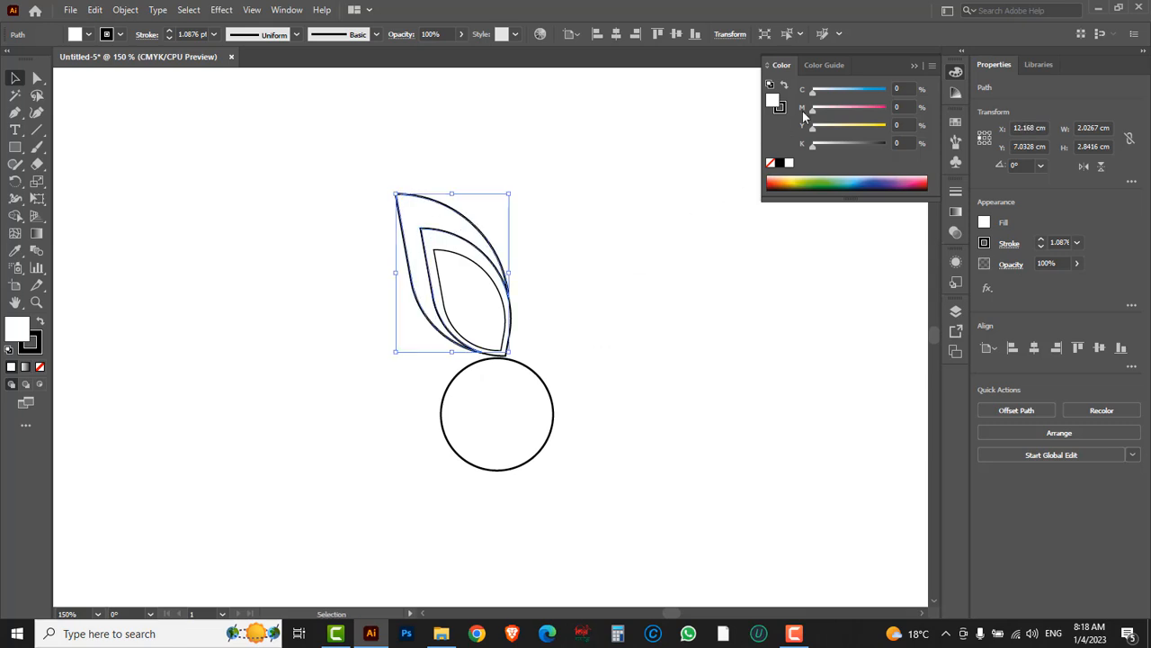
Fill the outer crescent with 100% cyan and remove its stroke.
drag(829, 93, 903, 91)
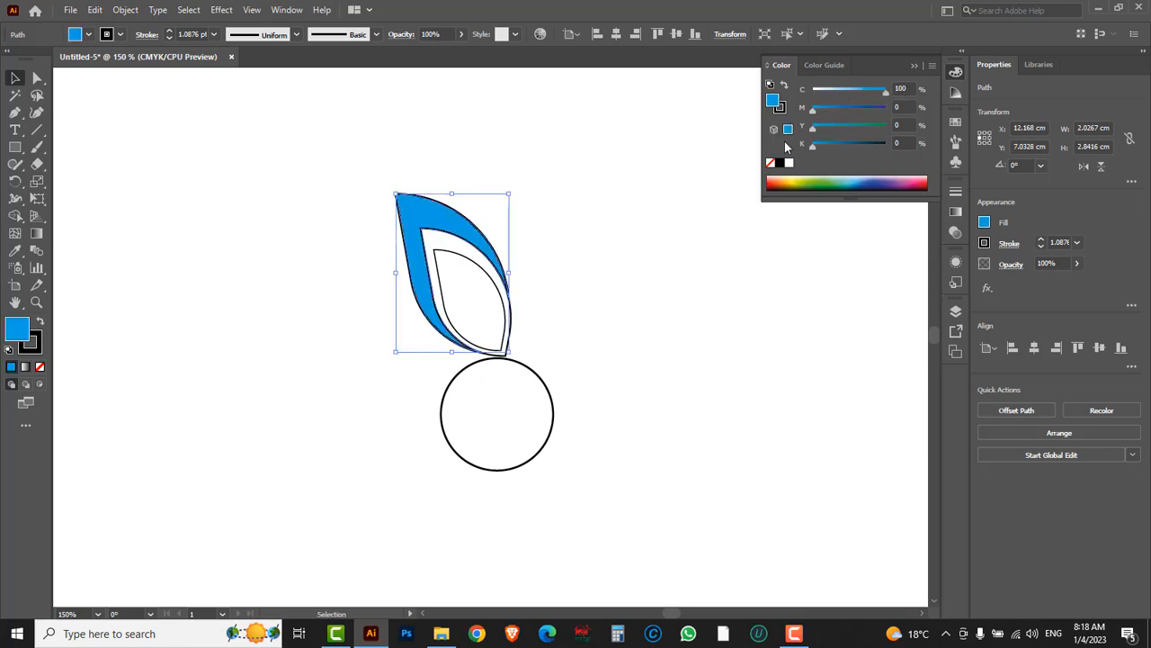
click(781, 109)
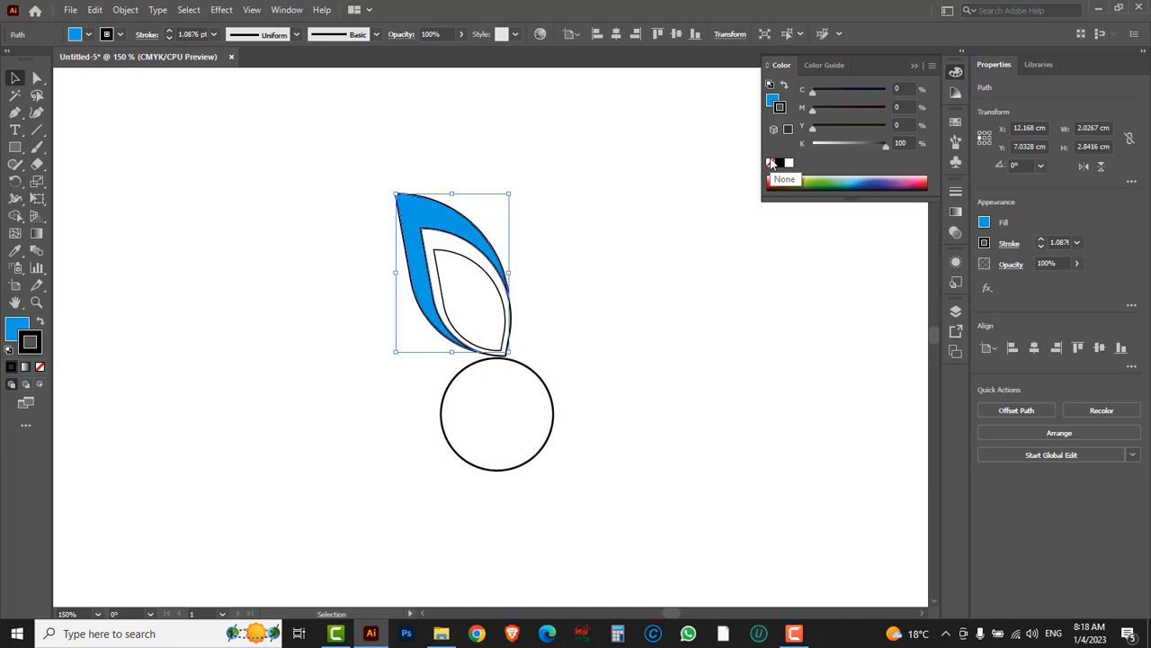
click(770, 162)
click(773, 101)
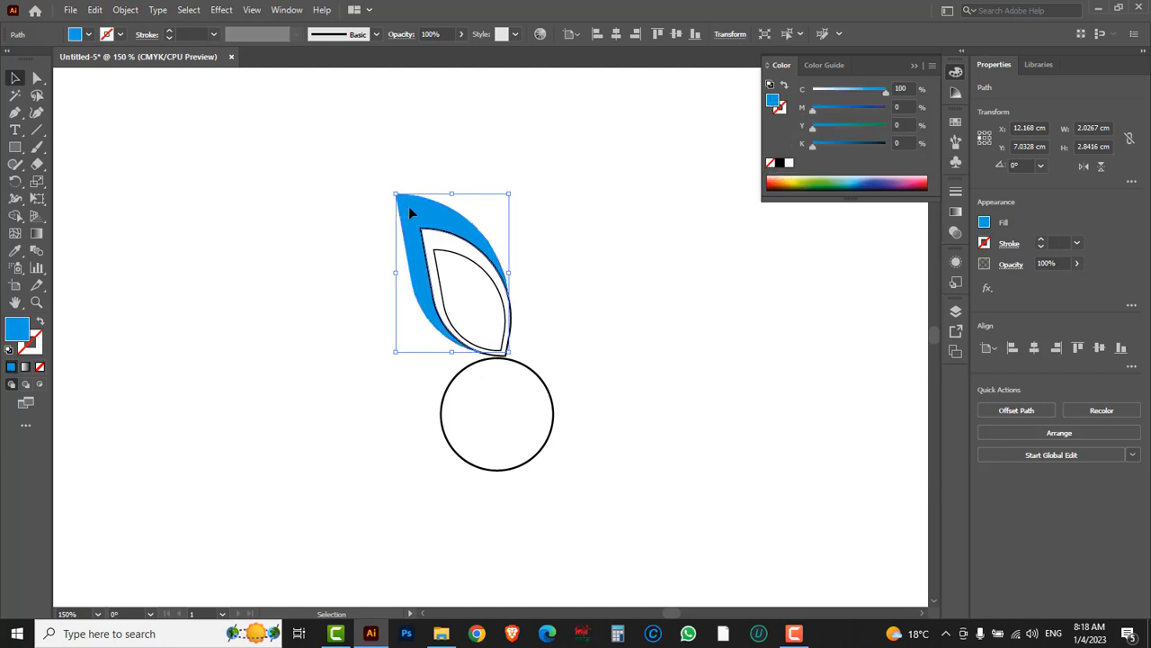
Clear the blue crescent and the middle petal outline from the artboard, leaving the innermost petal and the circle.
key(a)
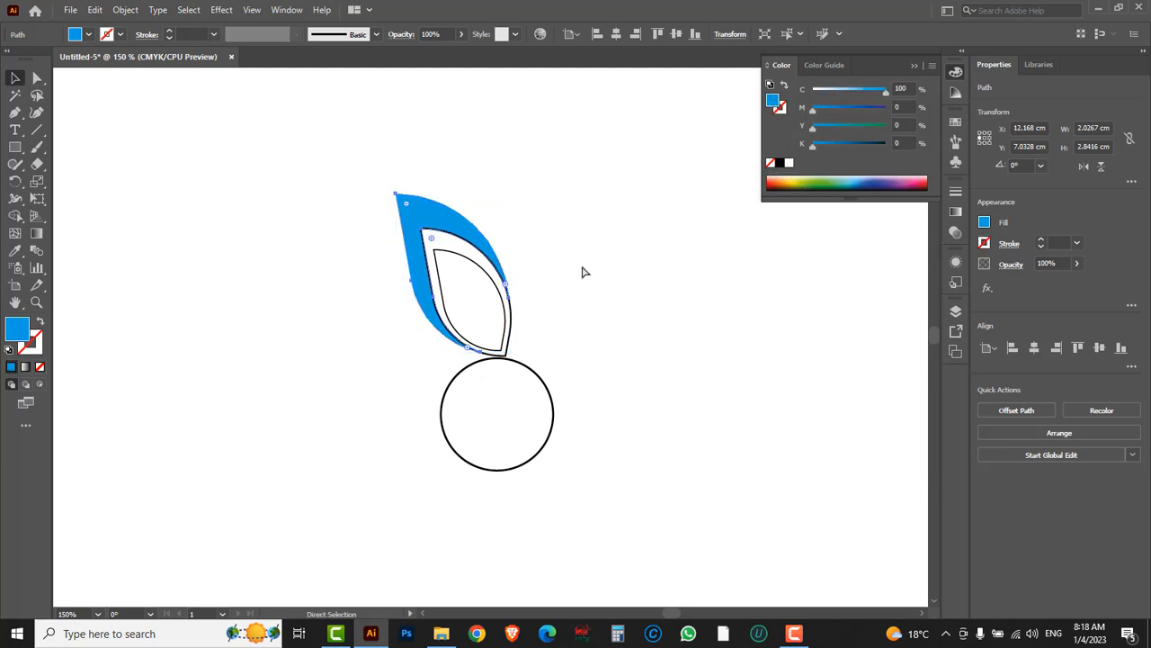
key(Delete)
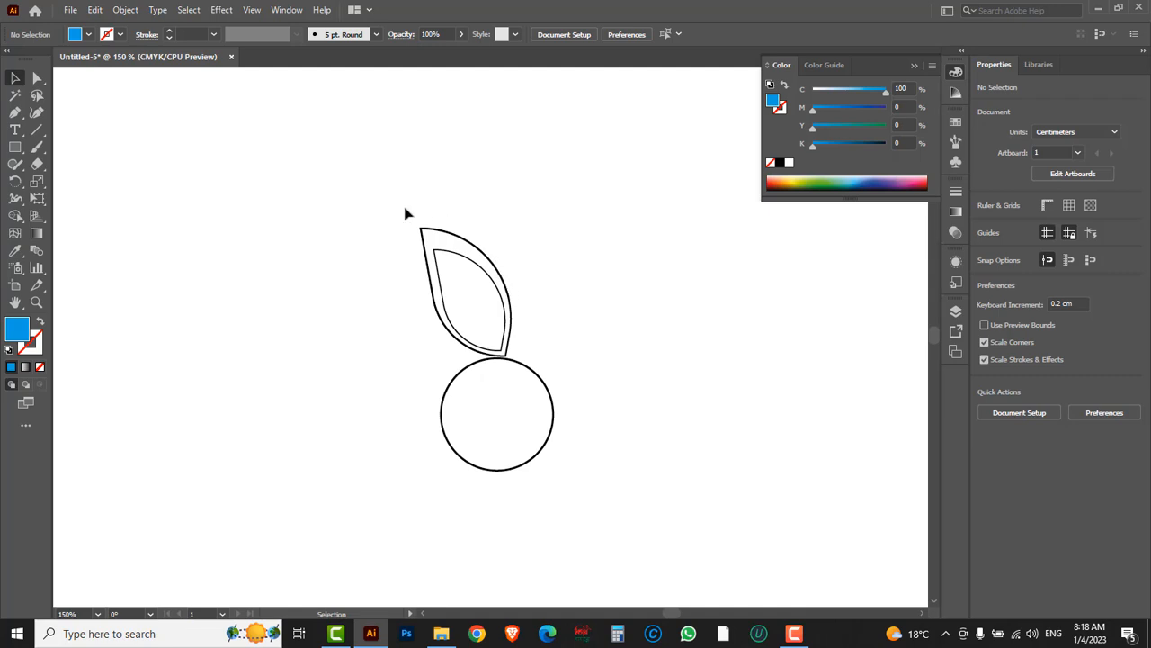
drag(405, 213, 464, 242)
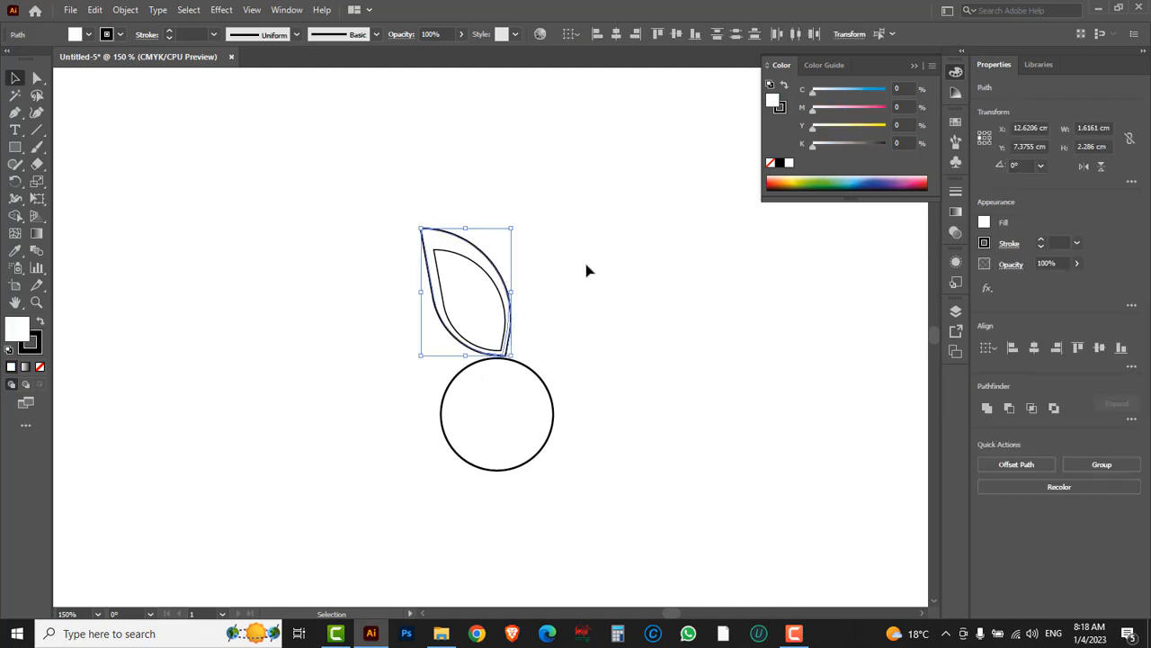
key(Delete)
Fill the innermost petal with 100% cyan and remove its stroke.
drag(390, 221, 477, 287)
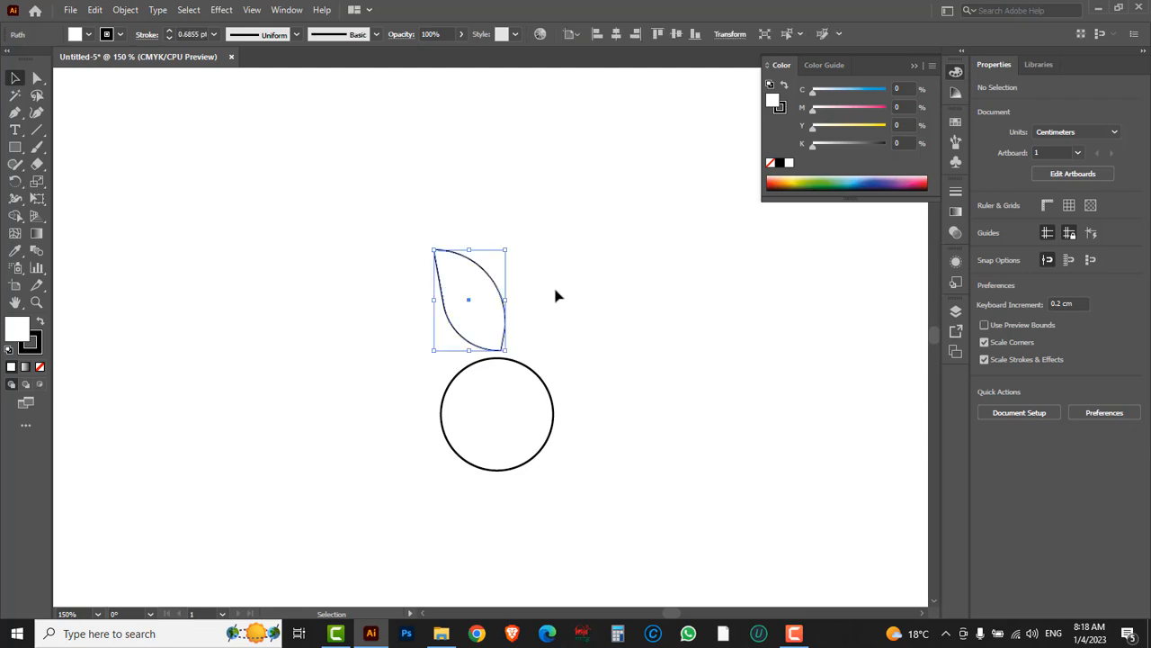
drag(817, 99, 916, 107)
click(780, 112)
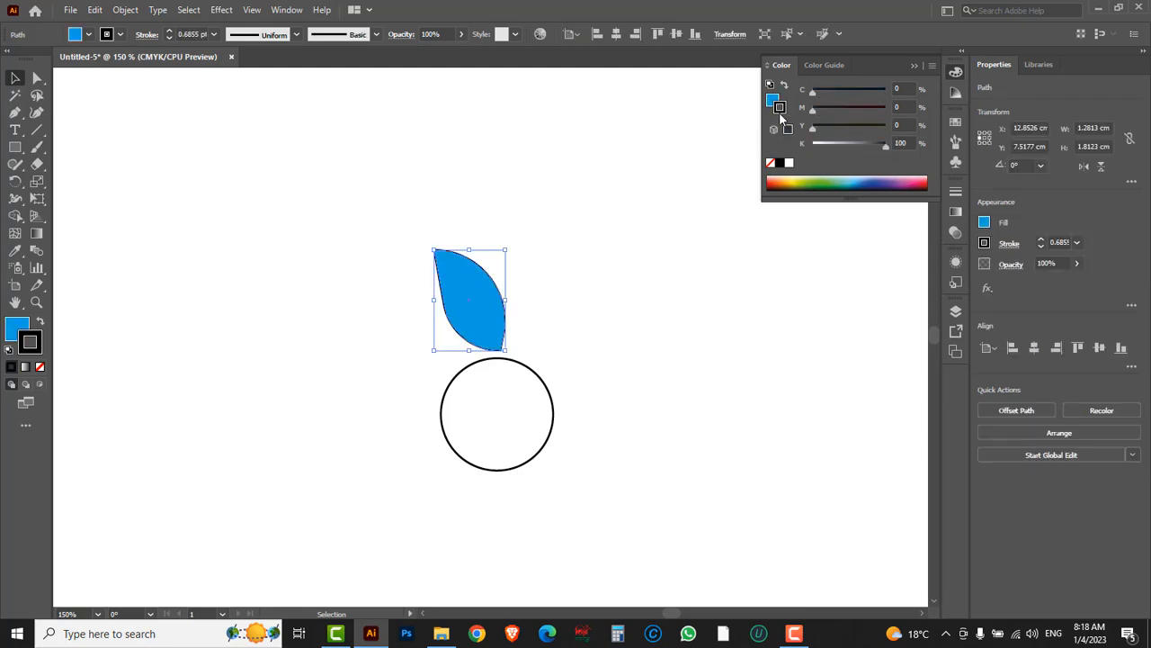
click(770, 163)
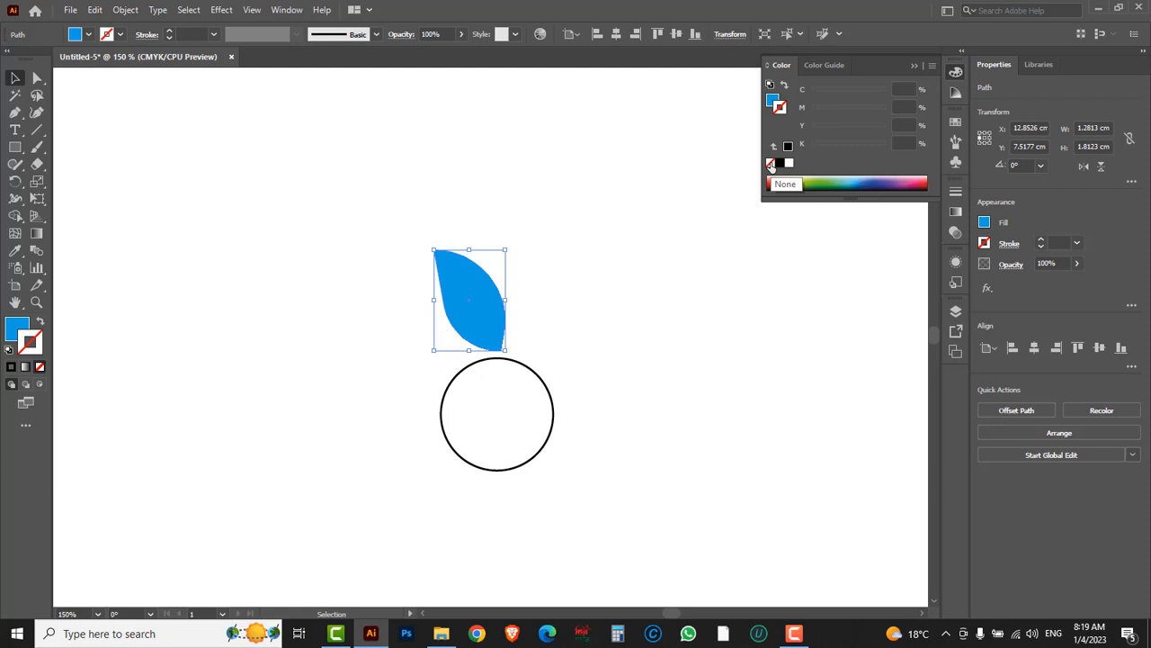
click(771, 101)
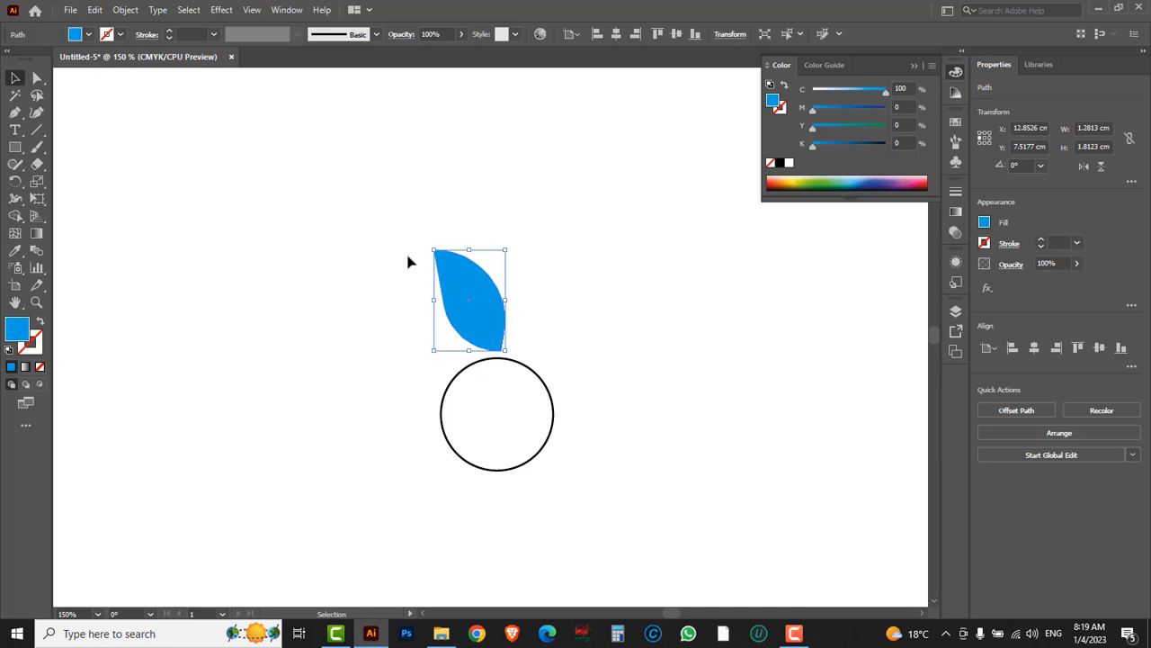
key(a)
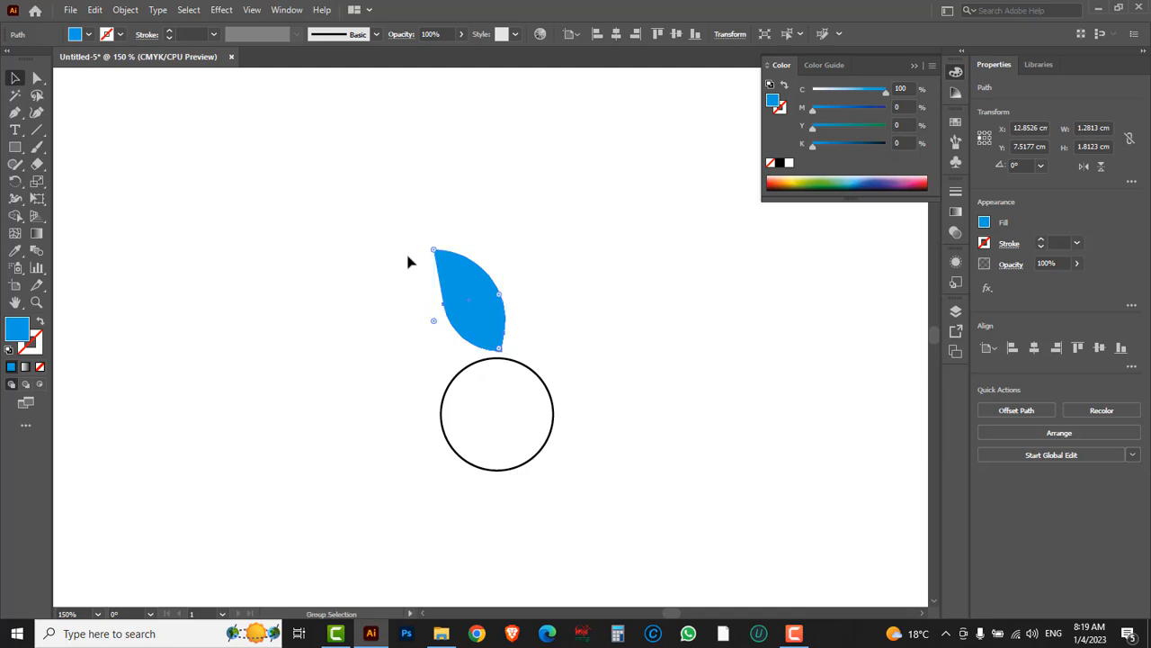
Show the hidden outer crescent and scale it together with the inner petal down to about 1.76 by 2.47 cm.
key(ctrl+alt+3)
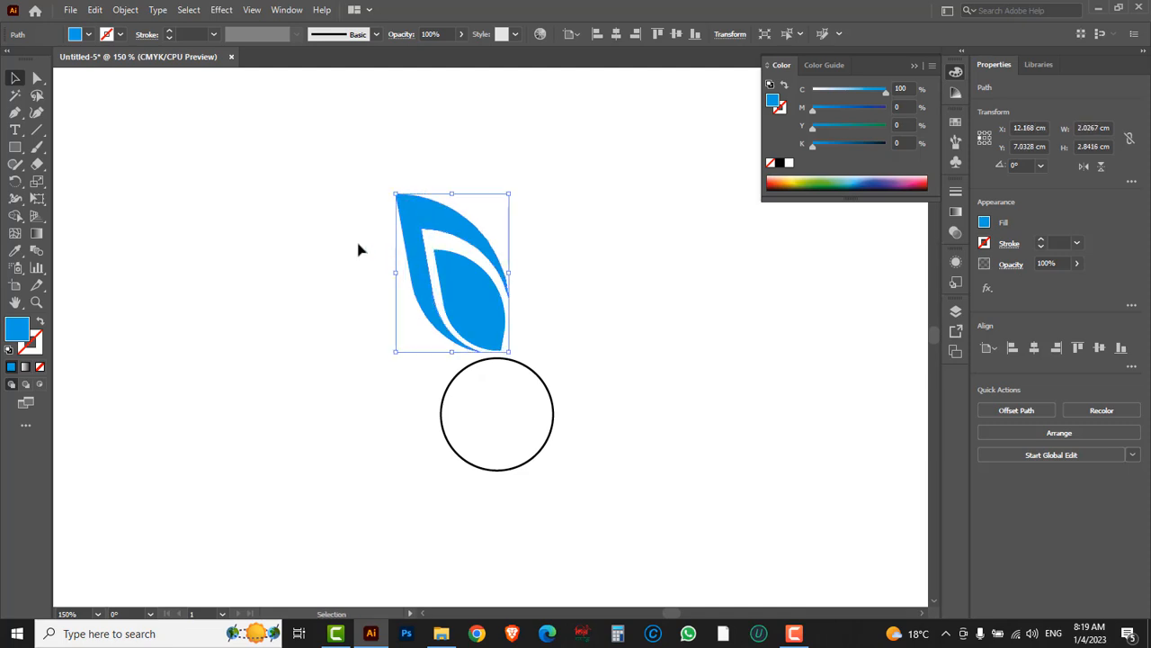
click(317, 194)
drag(329, 185, 537, 322)
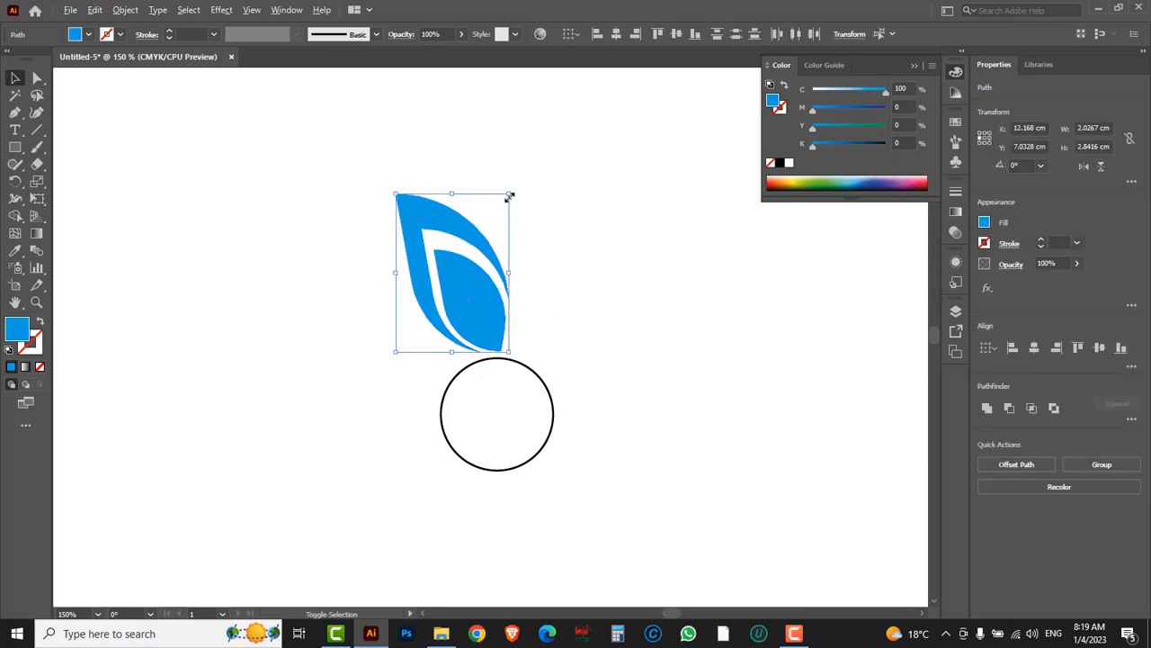
drag(509, 196, 501, 206)
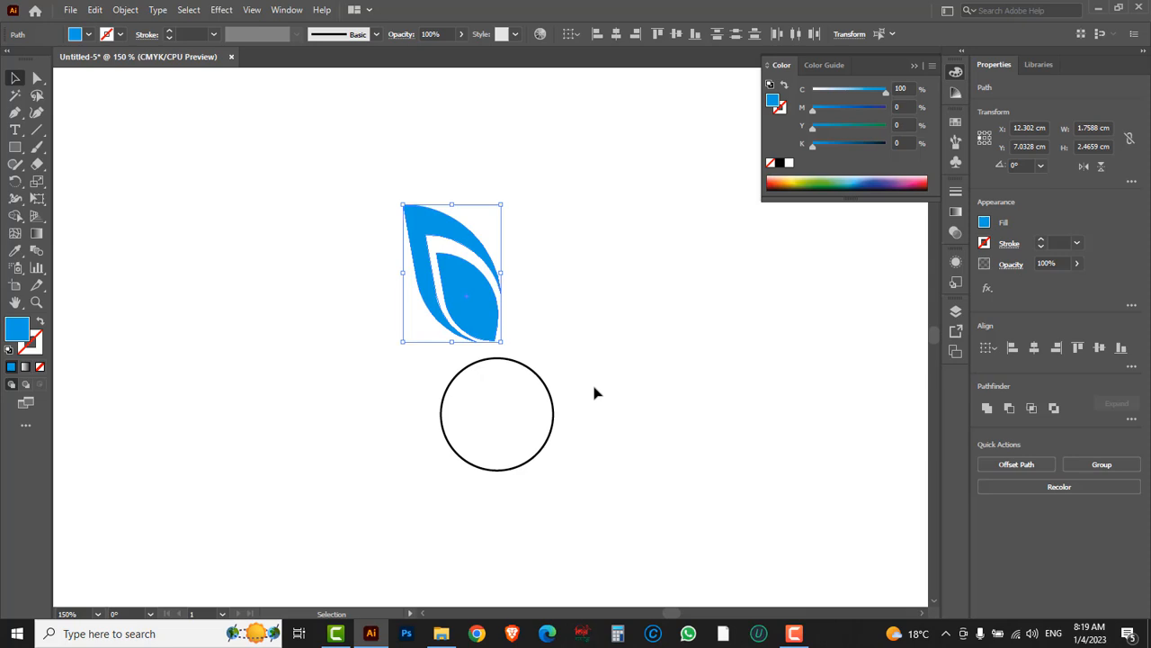
Shrink the circle and move it so its upper edge sits directly beneath the petal's lower tip.
click(493, 440)
drag(556, 471, 537, 451)
drag(529, 406, 525, 372)
click(576, 272)
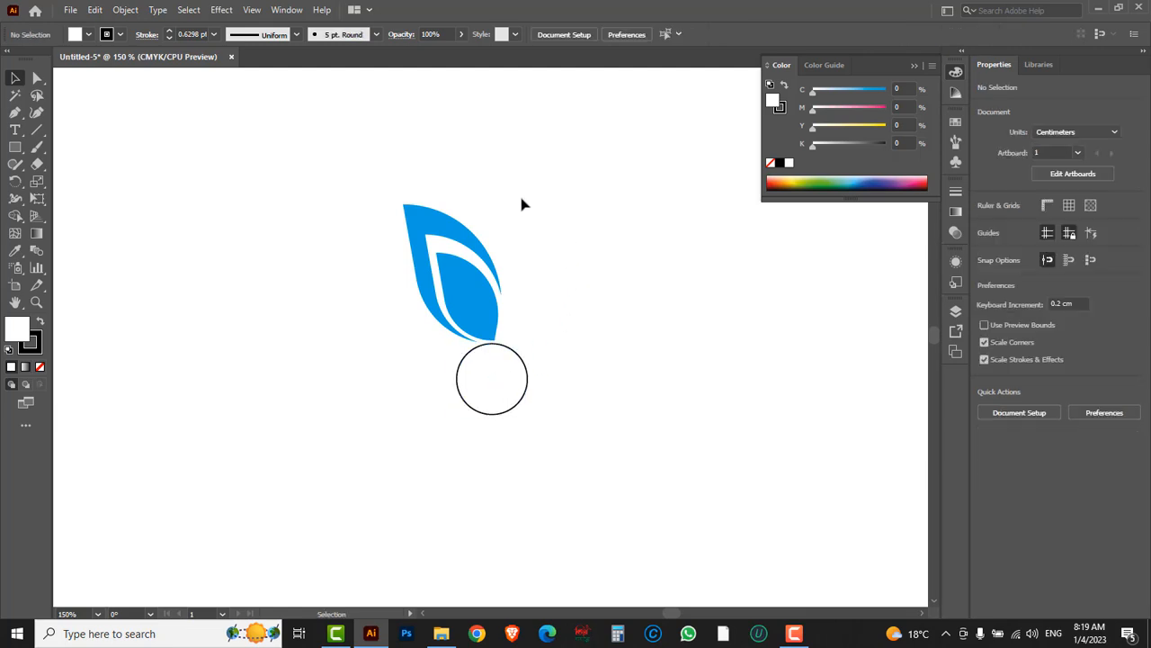
Group the blue crescent and the inner petal into one petal.
drag(515, 208, 421, 279)
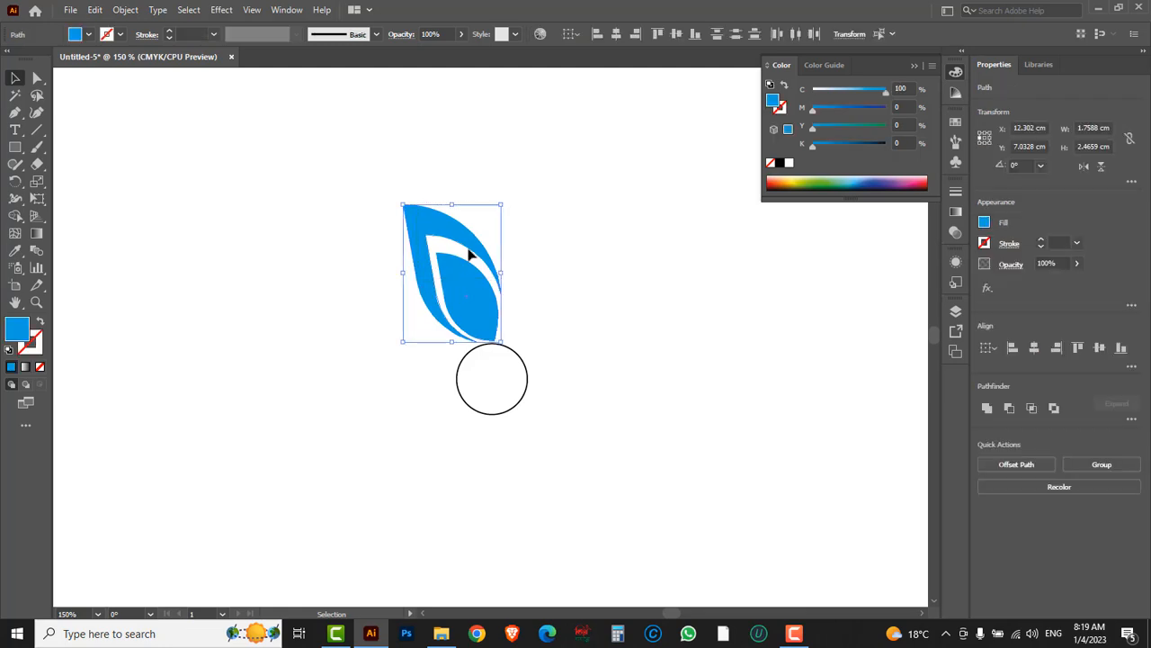
right_click(461, 287)
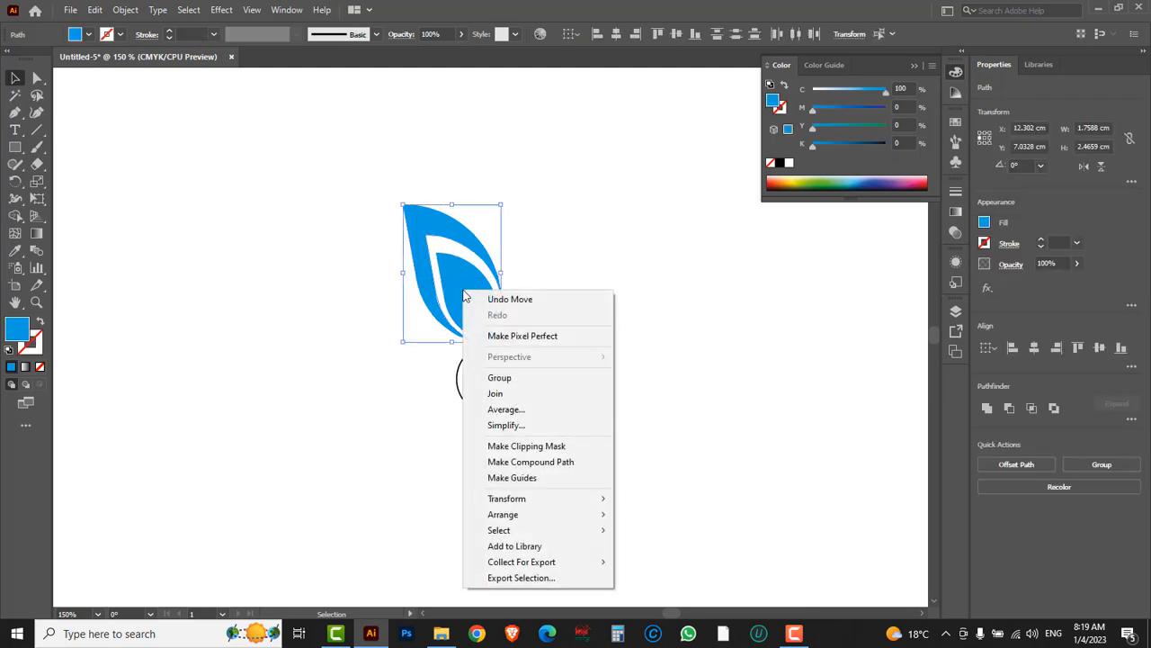
click(502, 378)
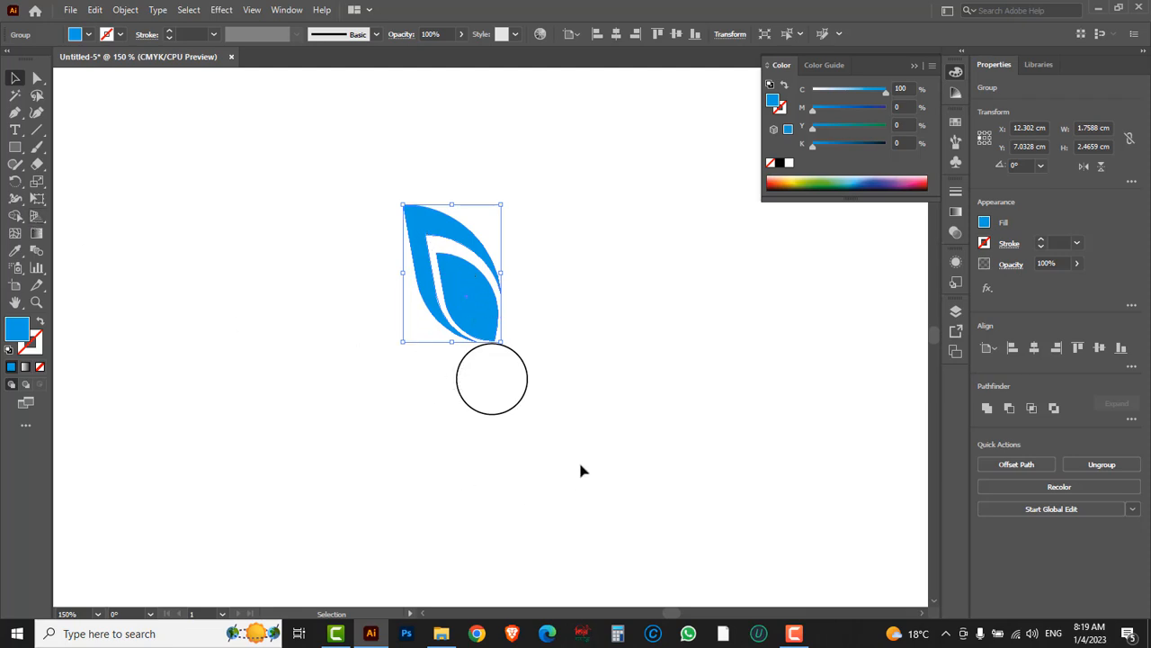
Try a copy of the petal group rotated 40° around the circle's centre, and undo it.
click(16, 182)
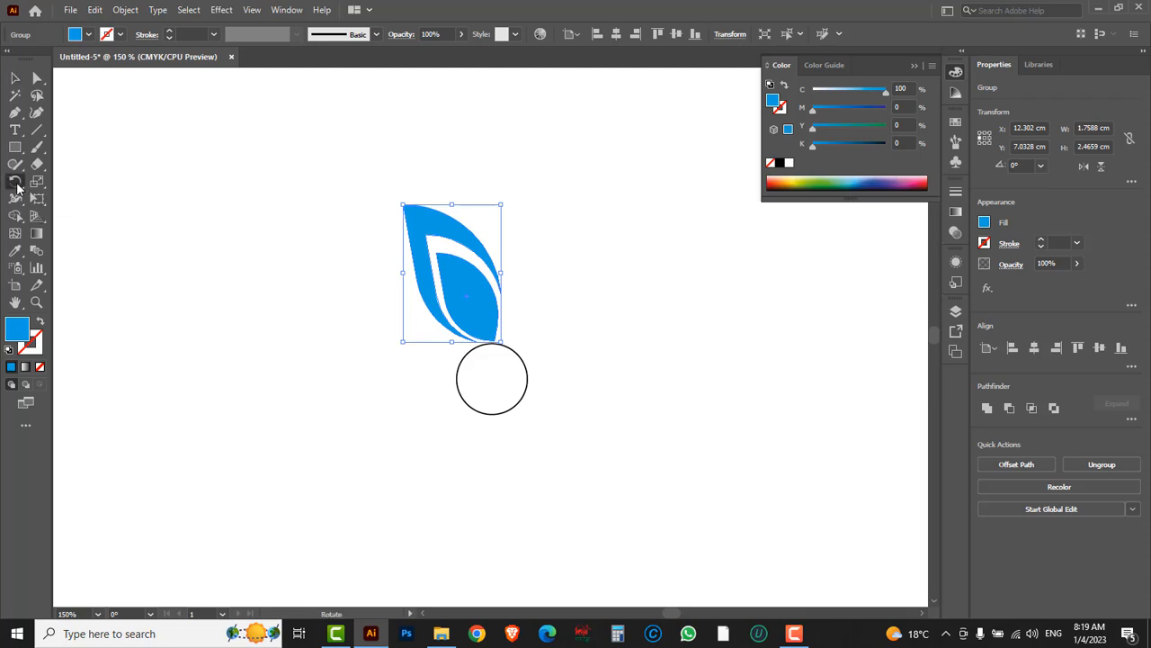
key(ctrl+y)
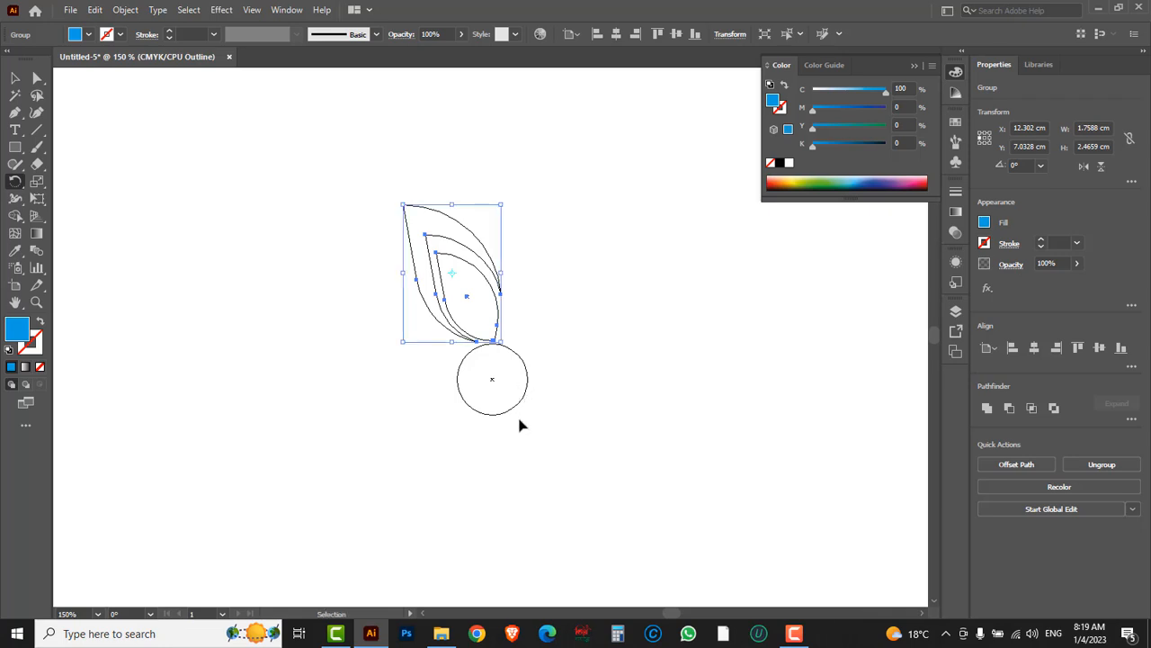
key(ctrl+y)
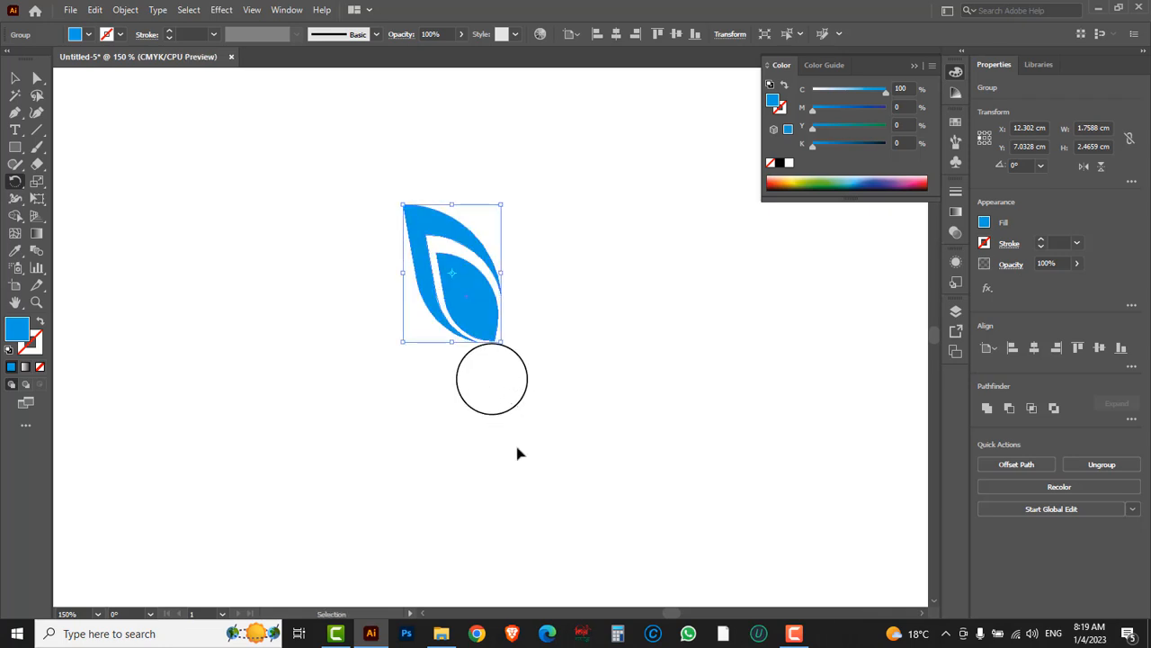
key(ctrl+y)
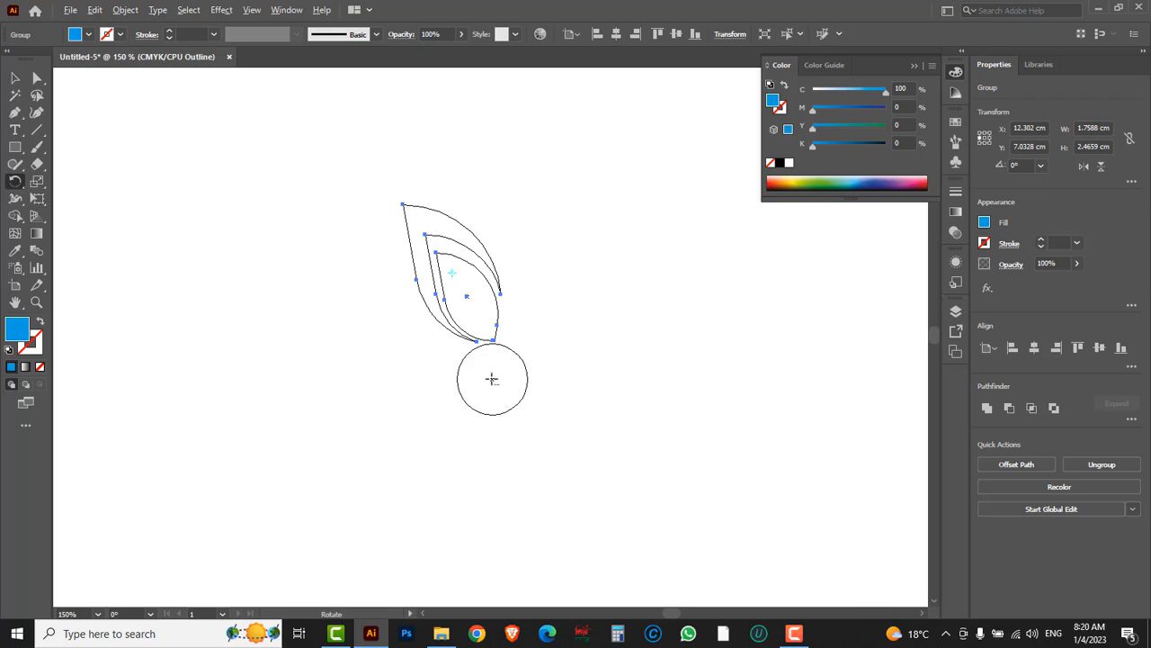
alt+click(491, 379)
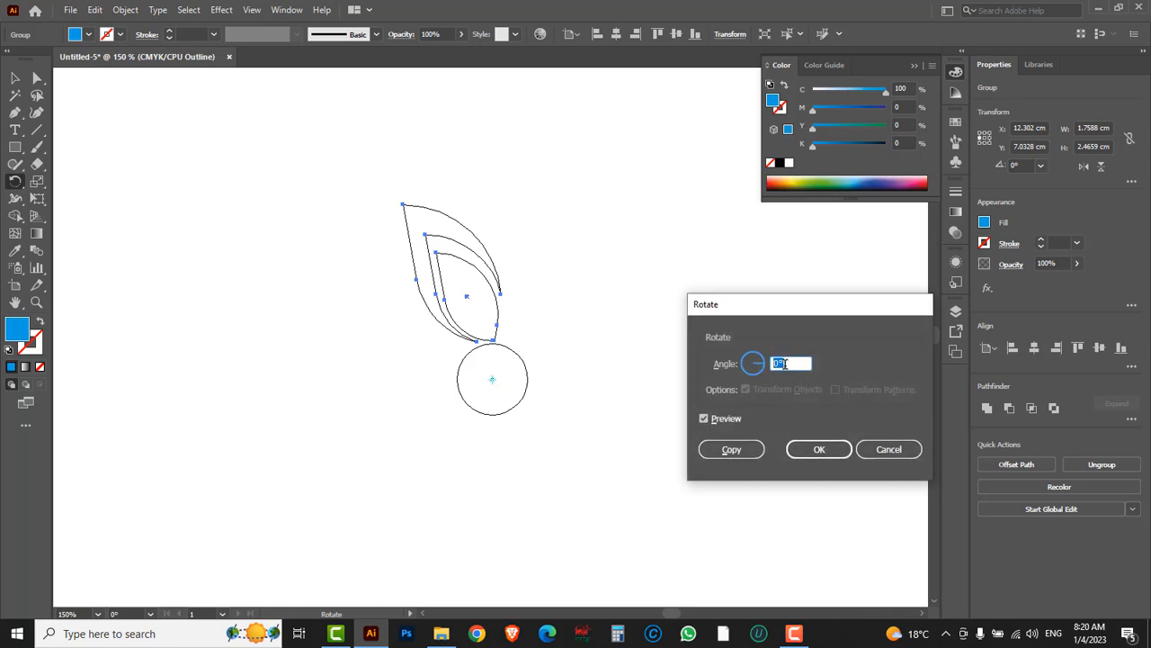
scroll(785, 363, up, 20)
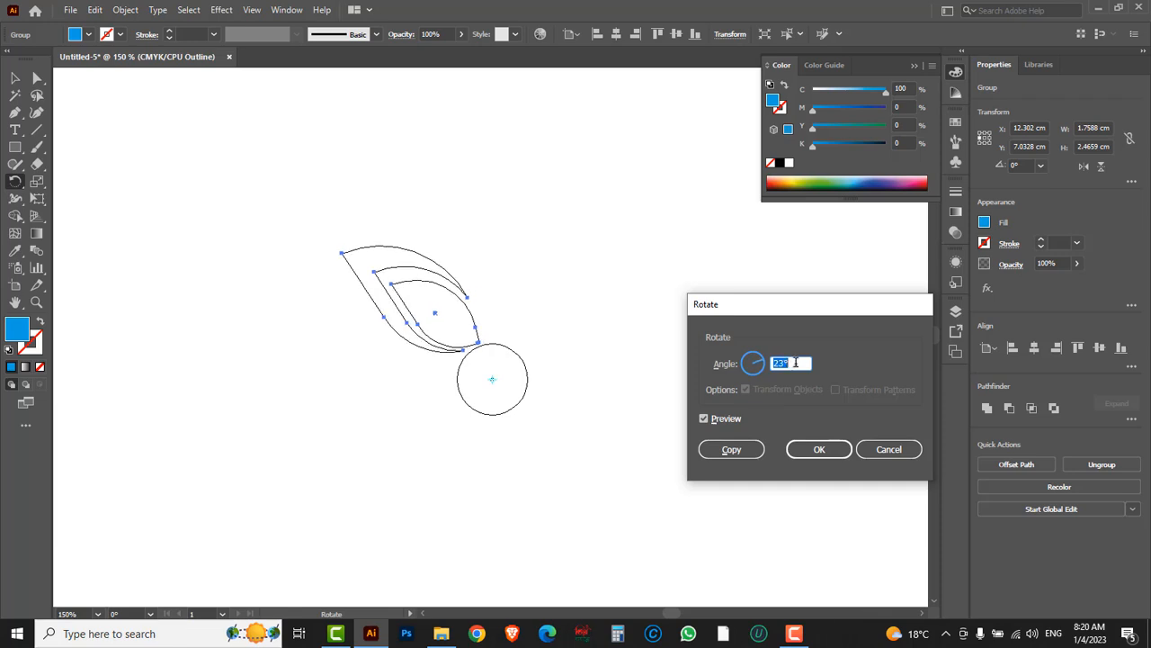
scroll(795, 363, up, 16)
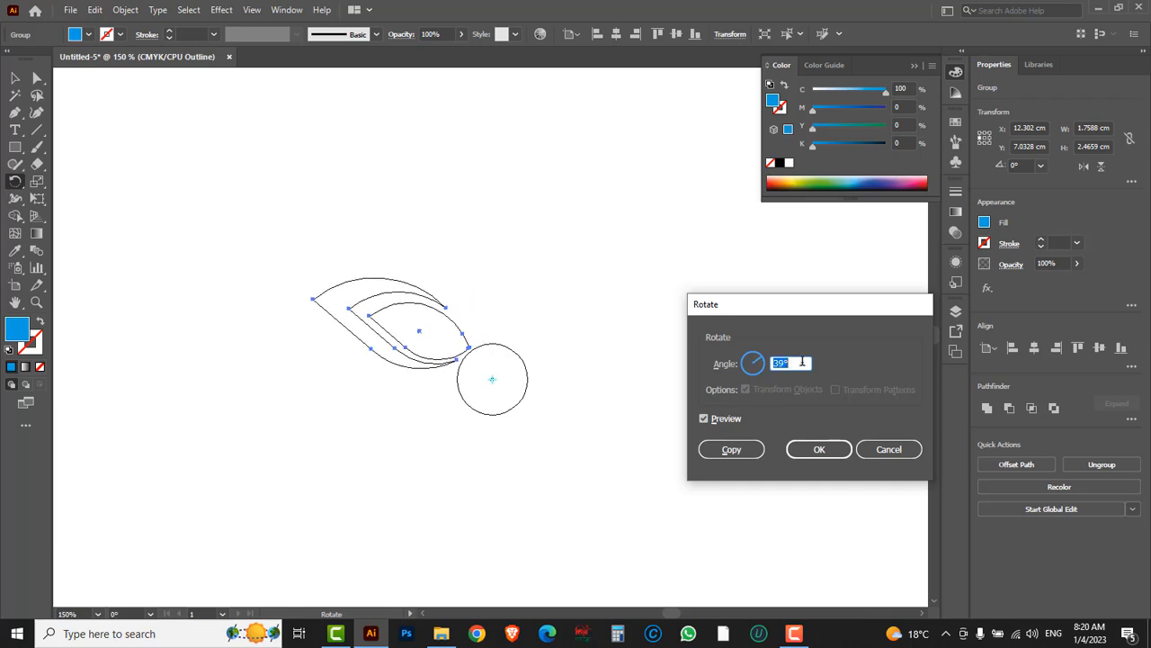
scroll(802, 361, up, 1)
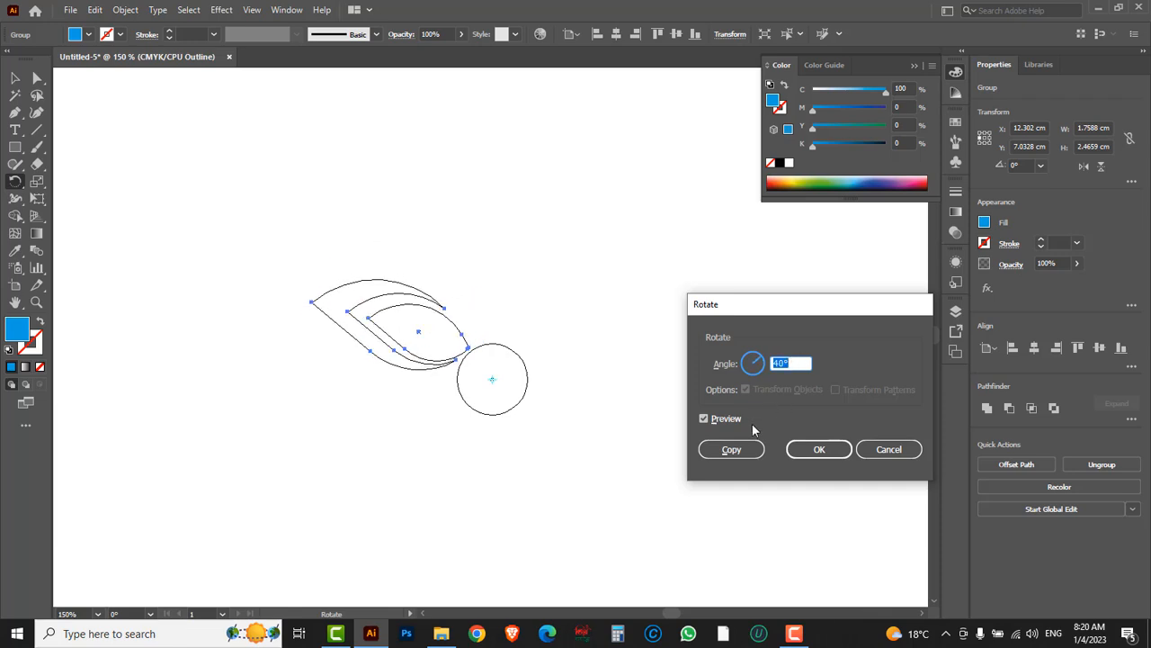
click(727, 451)
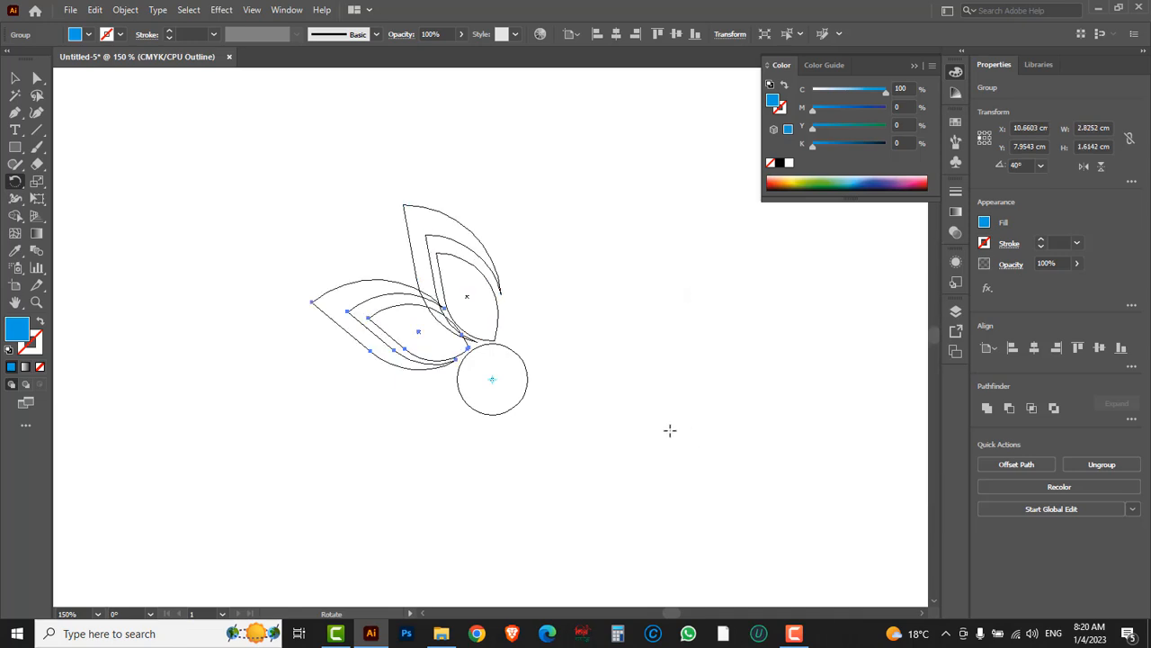
key(ctrl+y)
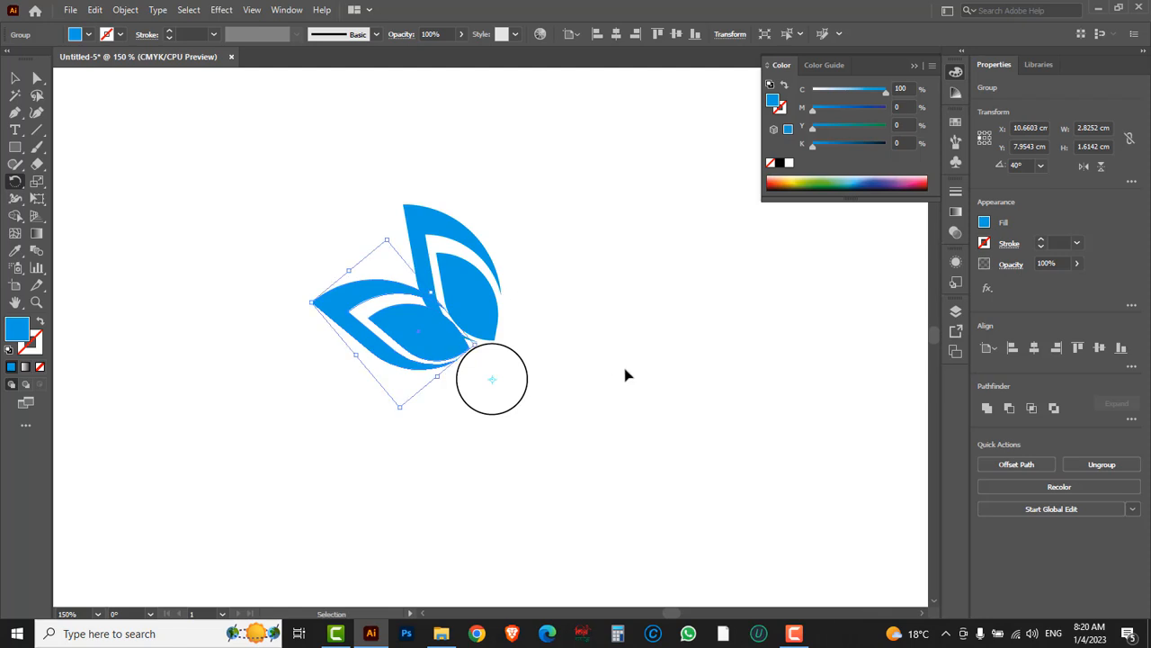
key(ctrl+z)
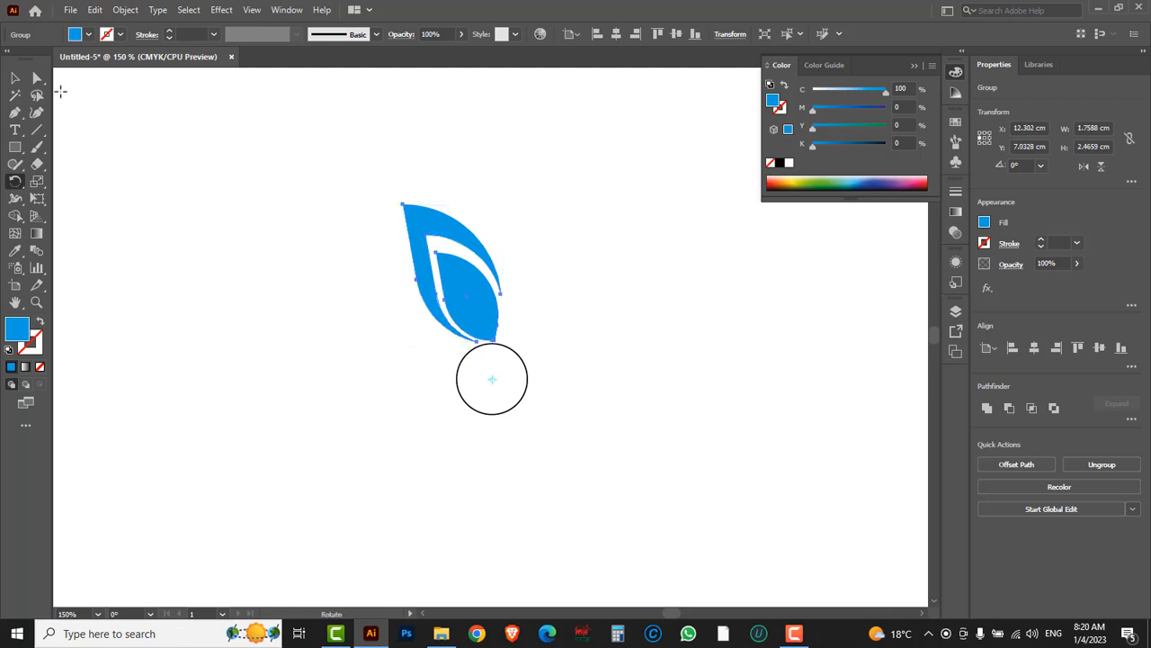
Scale the petal group down to about 1.52 by 2.13 cm, keeping its lower end at the circle.
click(15, 78)
drag(405, 206, 416, 222)
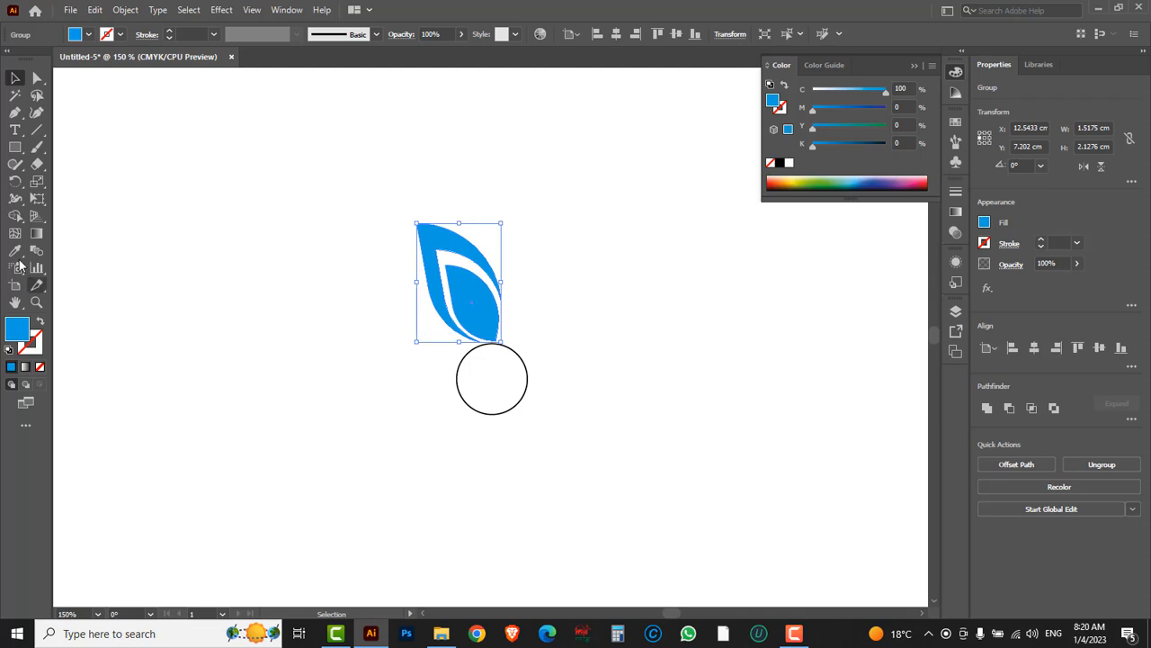
Try a copy of the smaller petal group rotated 45° around the circle's centre, and undo it.
click(15, 182)
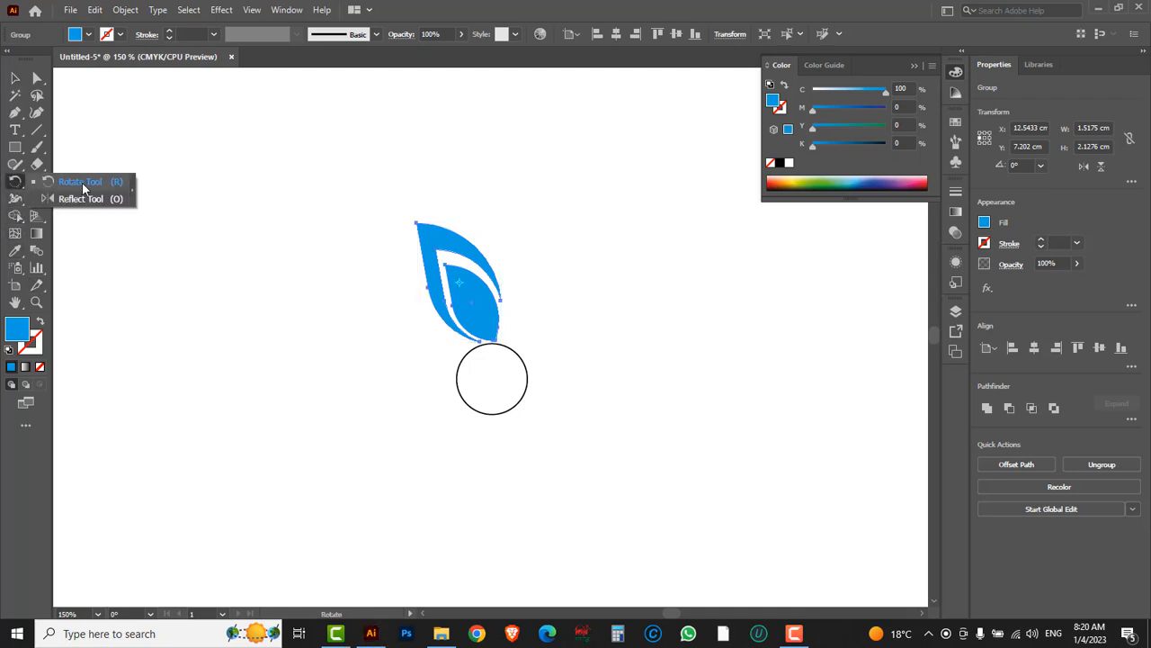
key(ctrl+y)
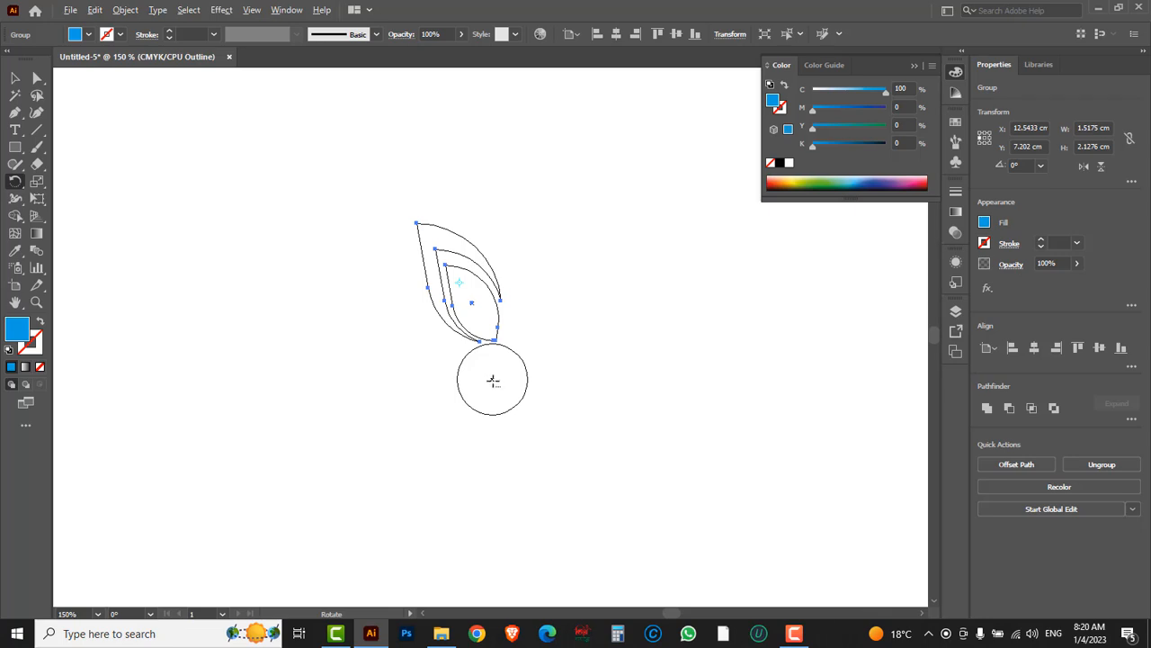
alt+click(492, 380)
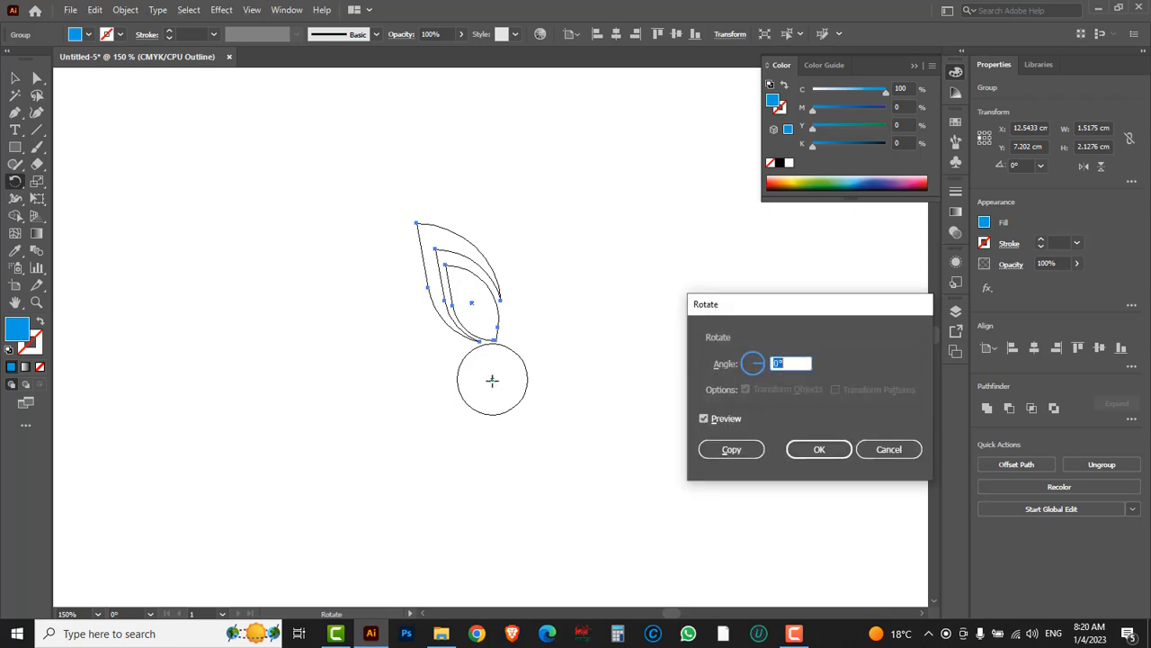
scroll(794, 362, up, 20)
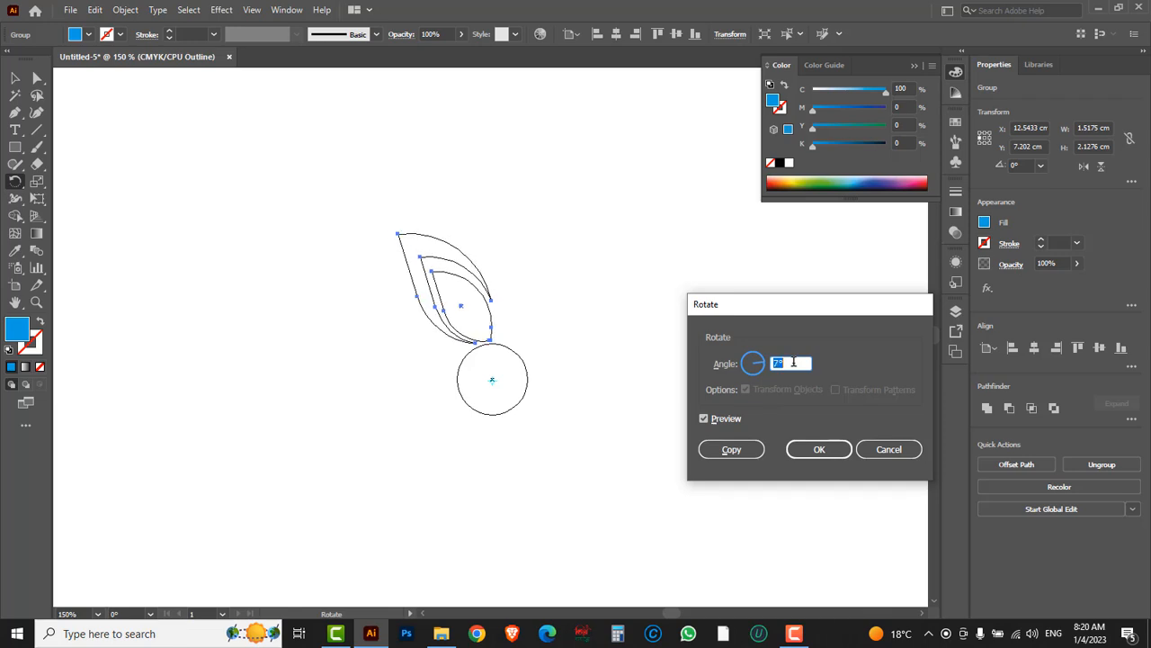
scroll(795, 362, up, 20)
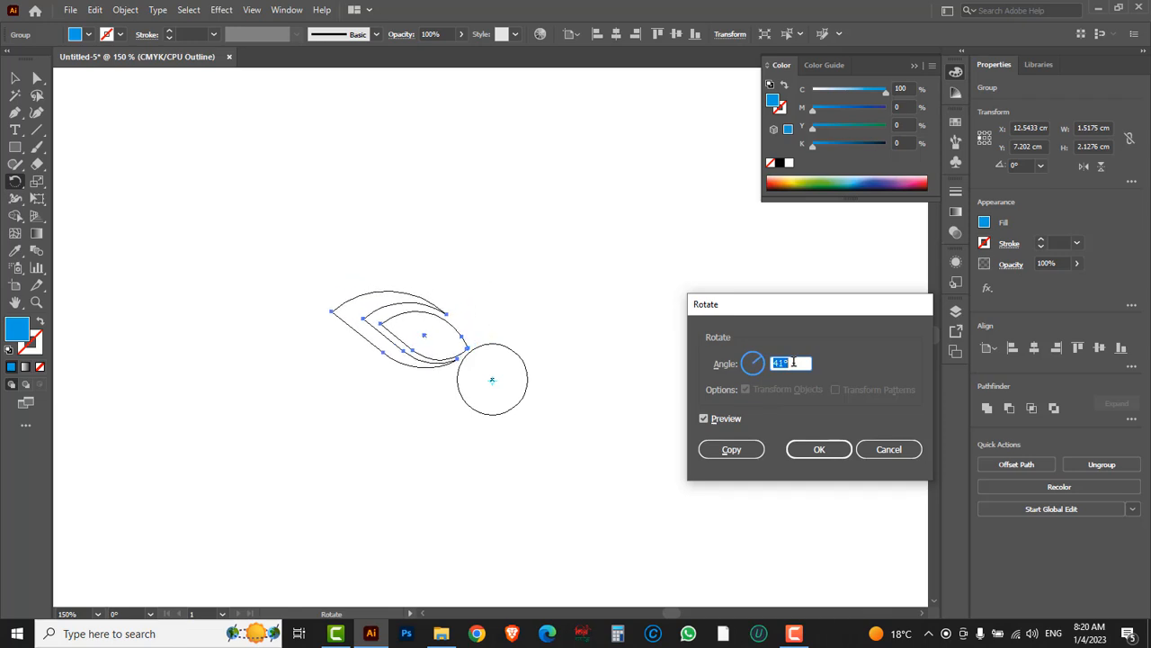
scroll(794, 363, down, 4)
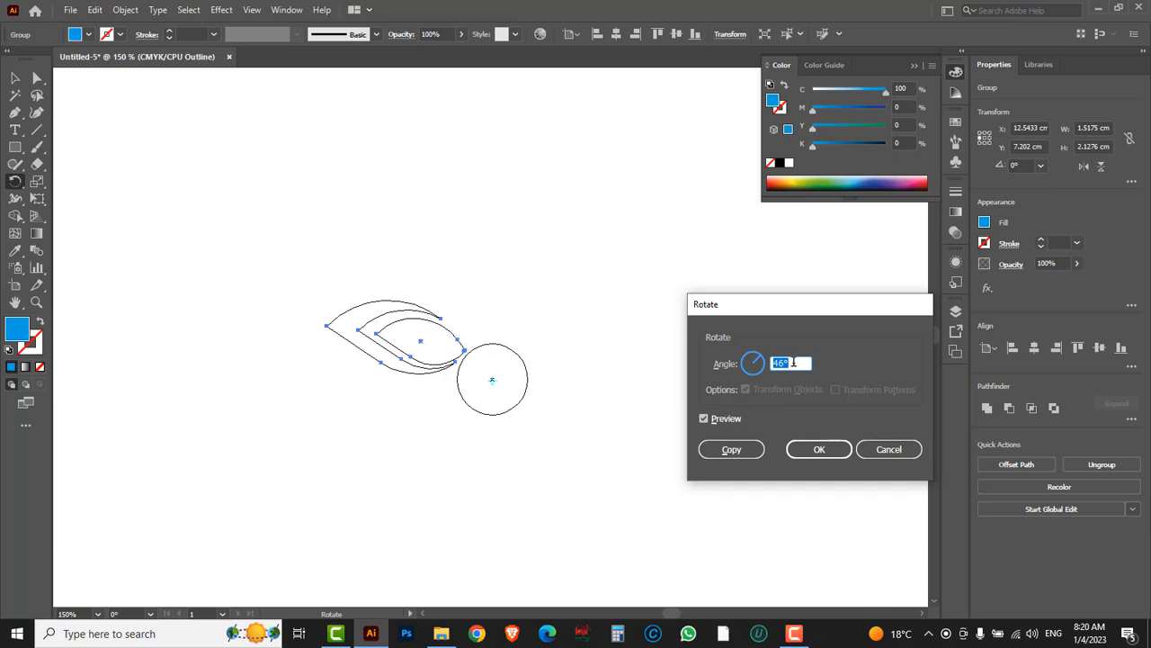
scroll(794, 363, down, 1)
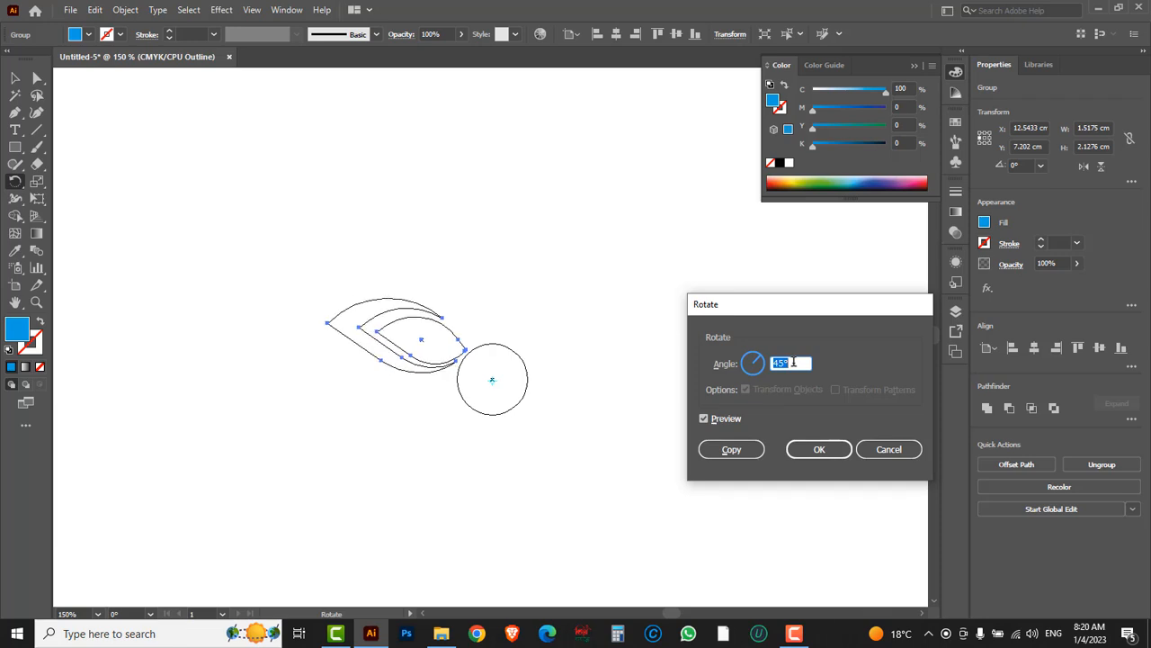
click(730, 450)
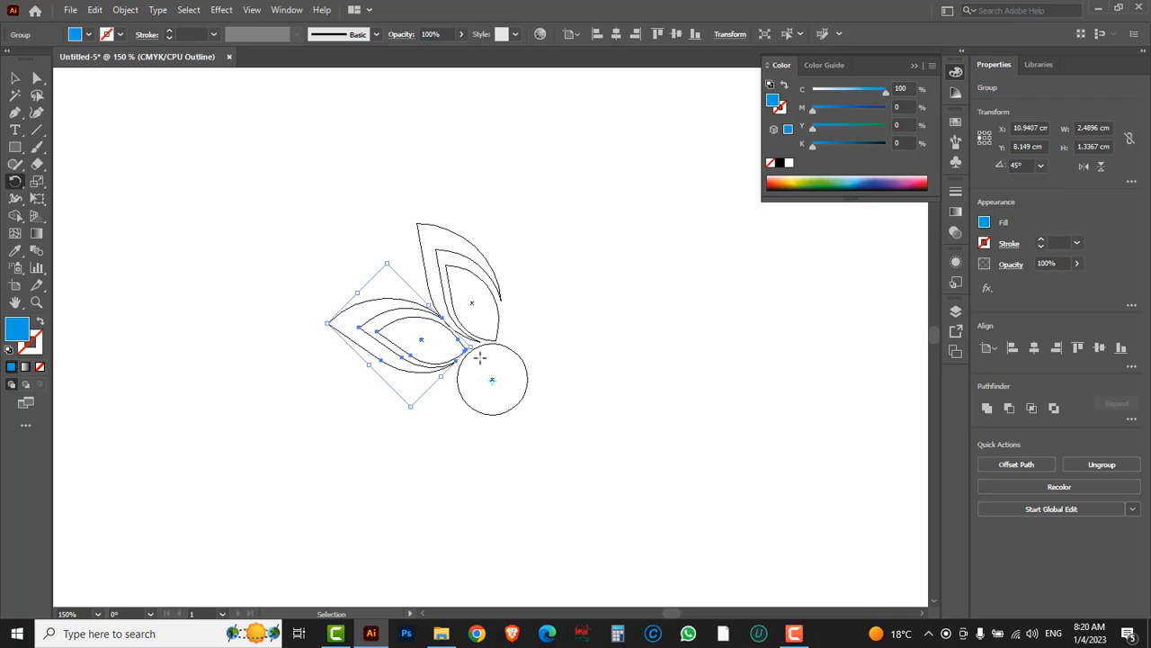
key(ctrl+y)
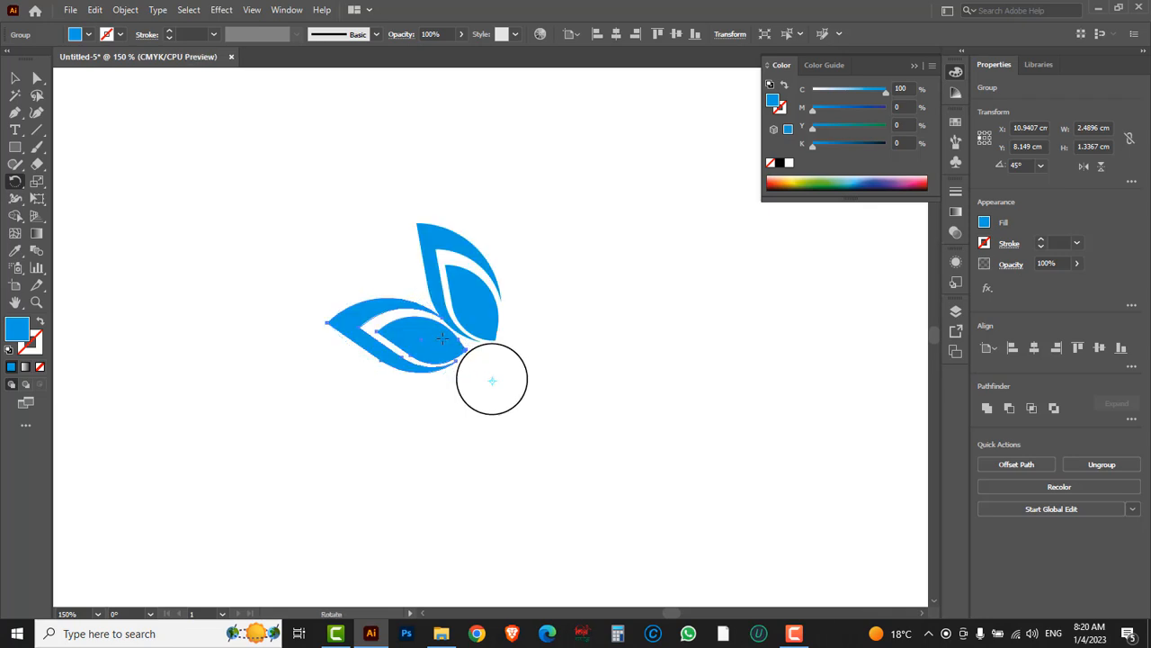
key(ctrl+z)
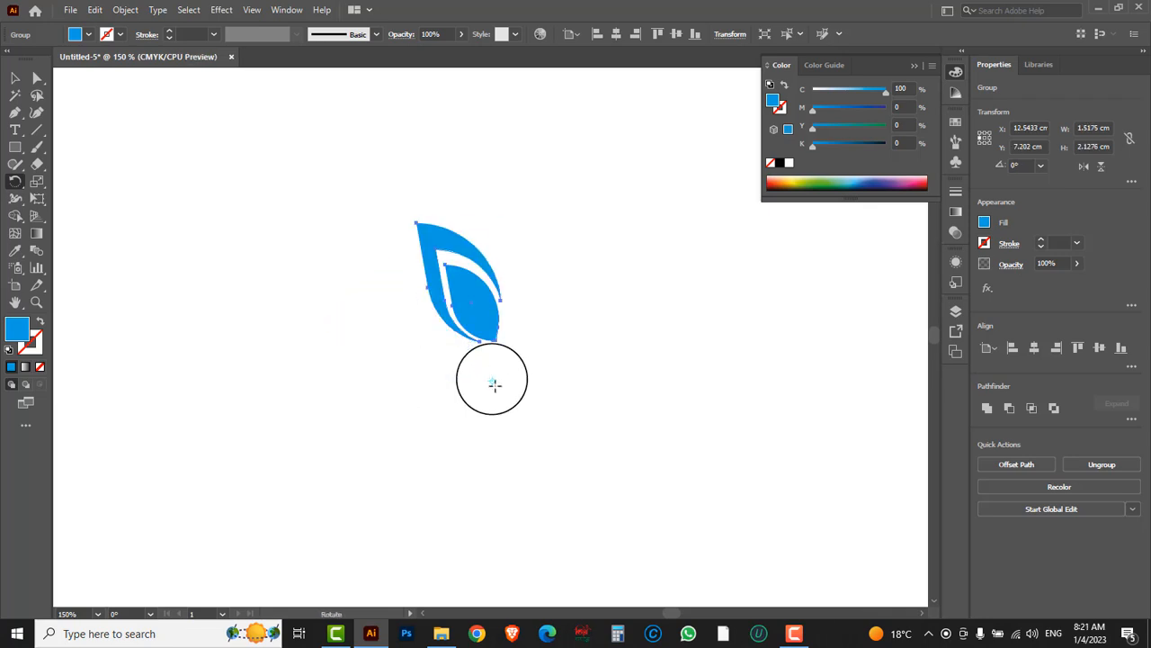
Create a copy of the petal group rotated 50° around the circle's centre.
alt+click(492, 380)
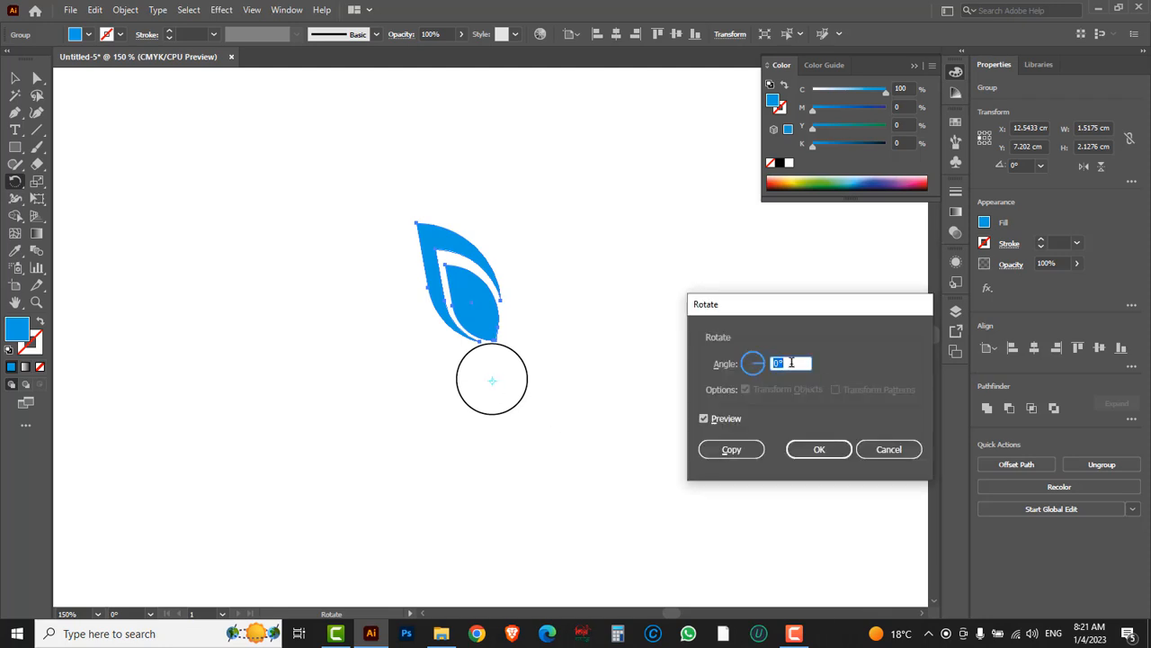
text(50)
click(746, 452)
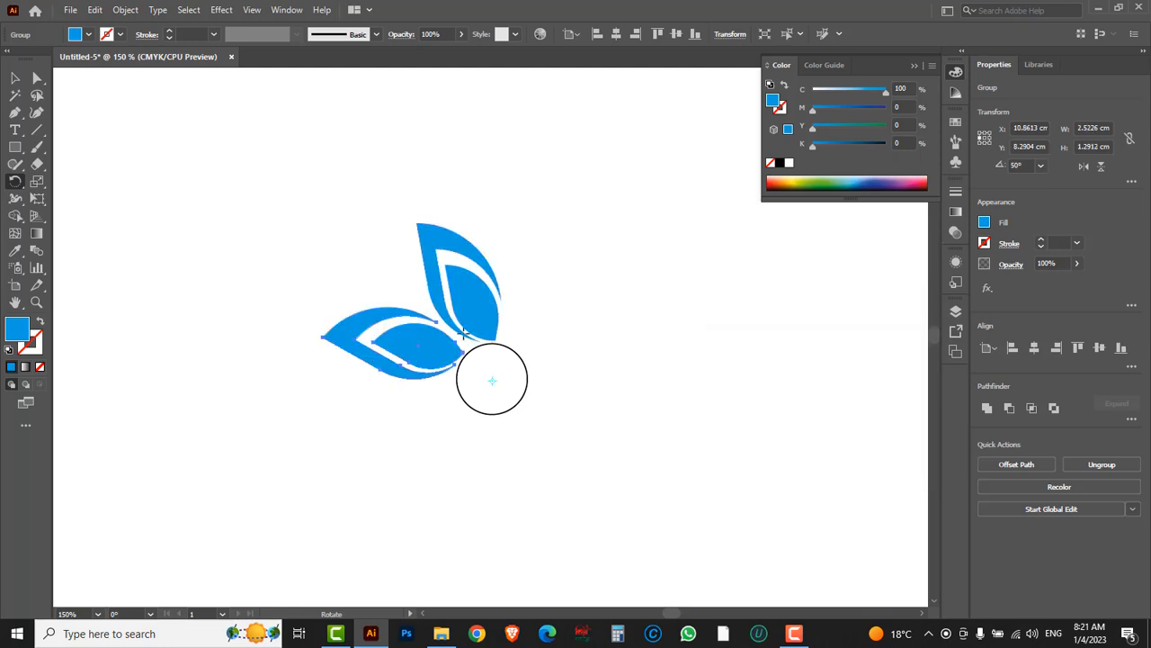
key(v)
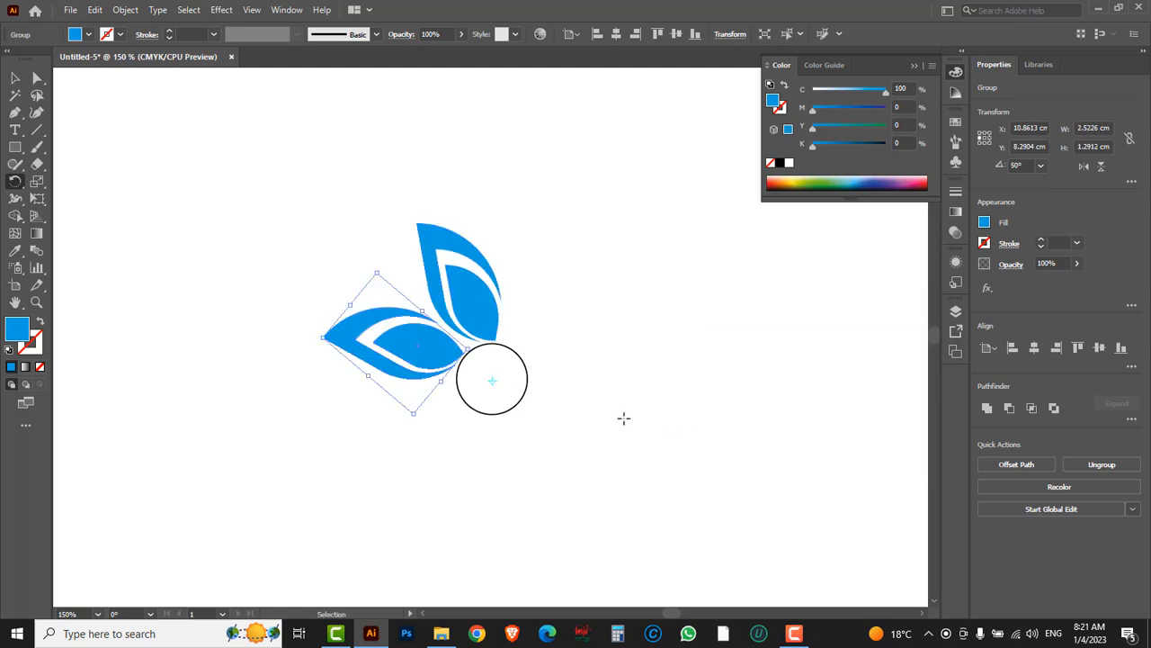
Repeat the 50° rotated copy five more times to surround the circle with seven petals.
key(ctrl+d)
key(ctrl+d)
key(ctrl+d)
key(ctrl+d)
key(ctrl+d)
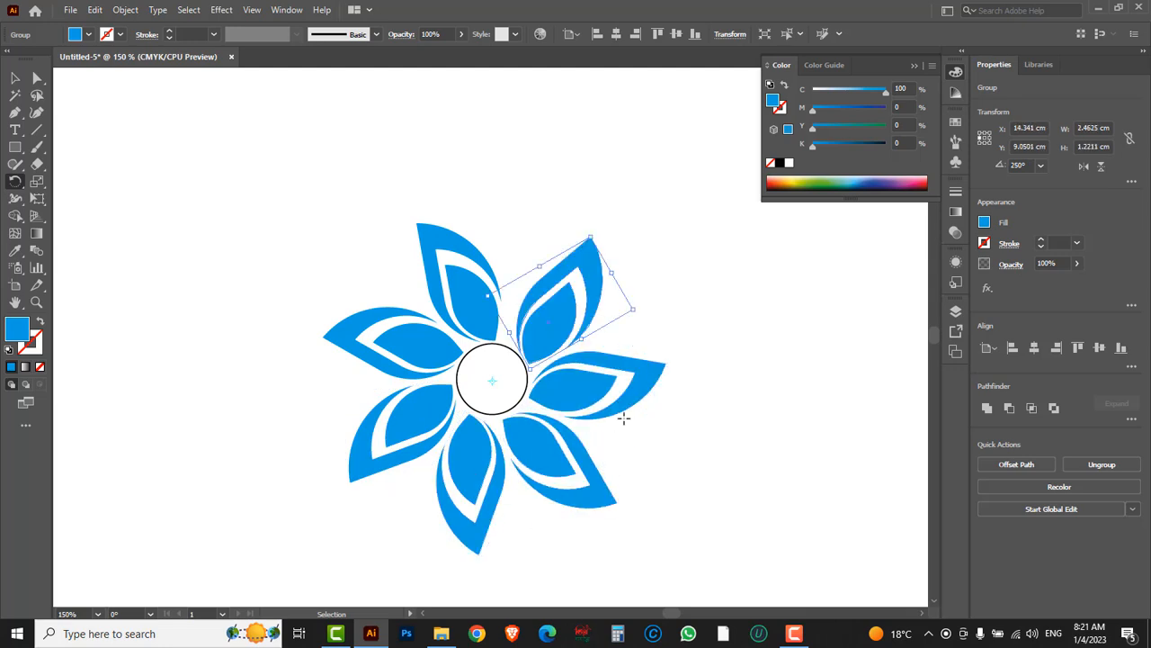
Undo the 50° rotated copies, leaving only the original petal group above the circle.
key(r)
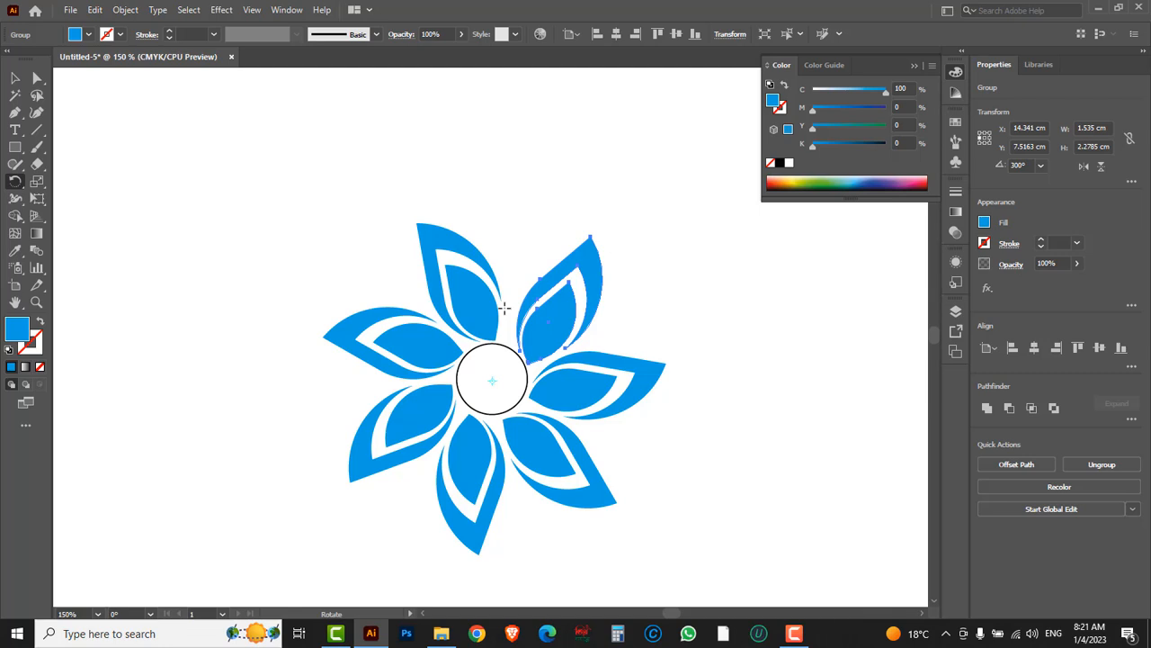
key(ctrl+z)
key(ctrl+z)
key(ctrl+z)
key(ctrl+z)
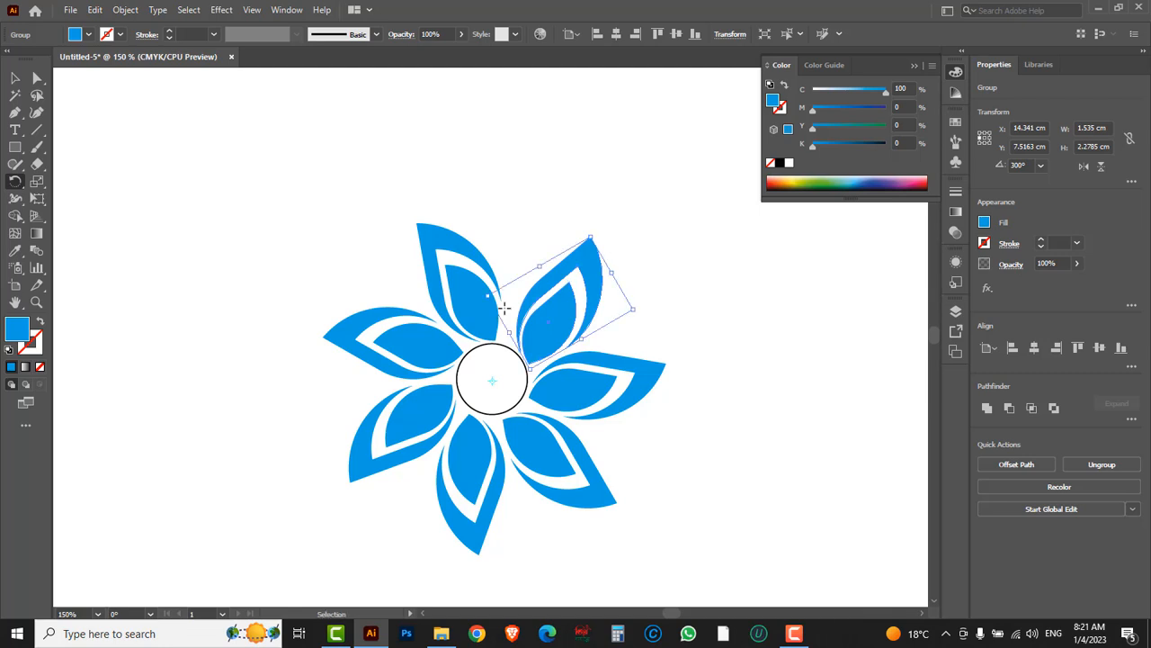
key(ctrl+z)
key(ctrl+z)
key(ctrl+z)
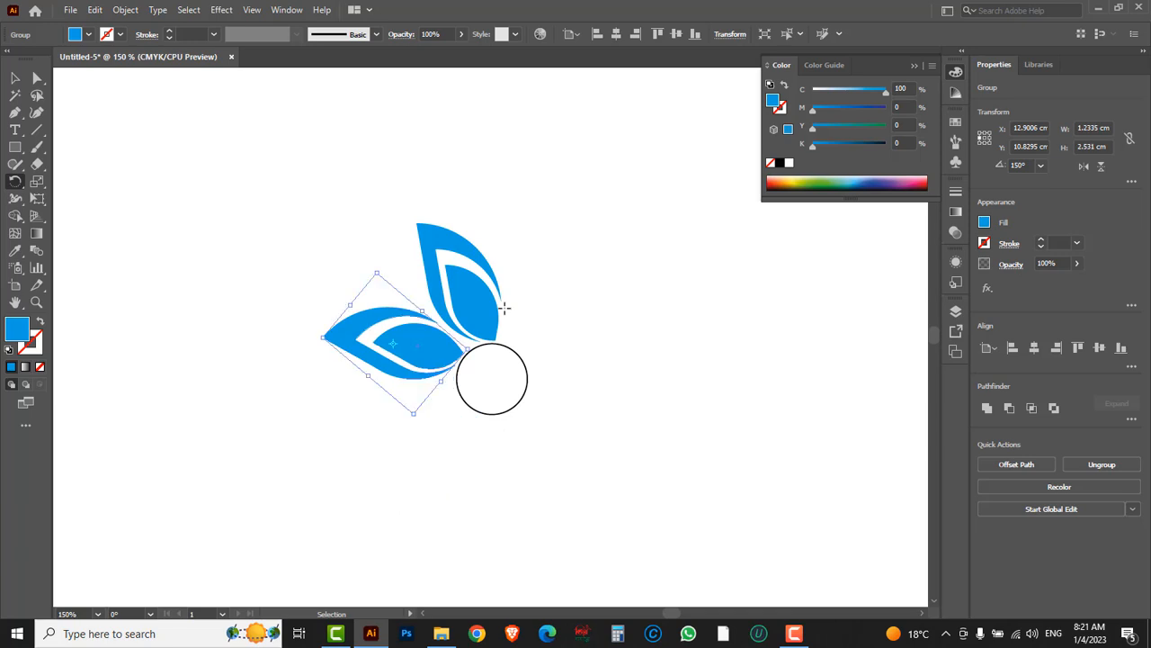
Copy the petal group rotated 51.43° around the circle's centre, and repeat the copy five more times for seven petals.
alt+click(493, 382)
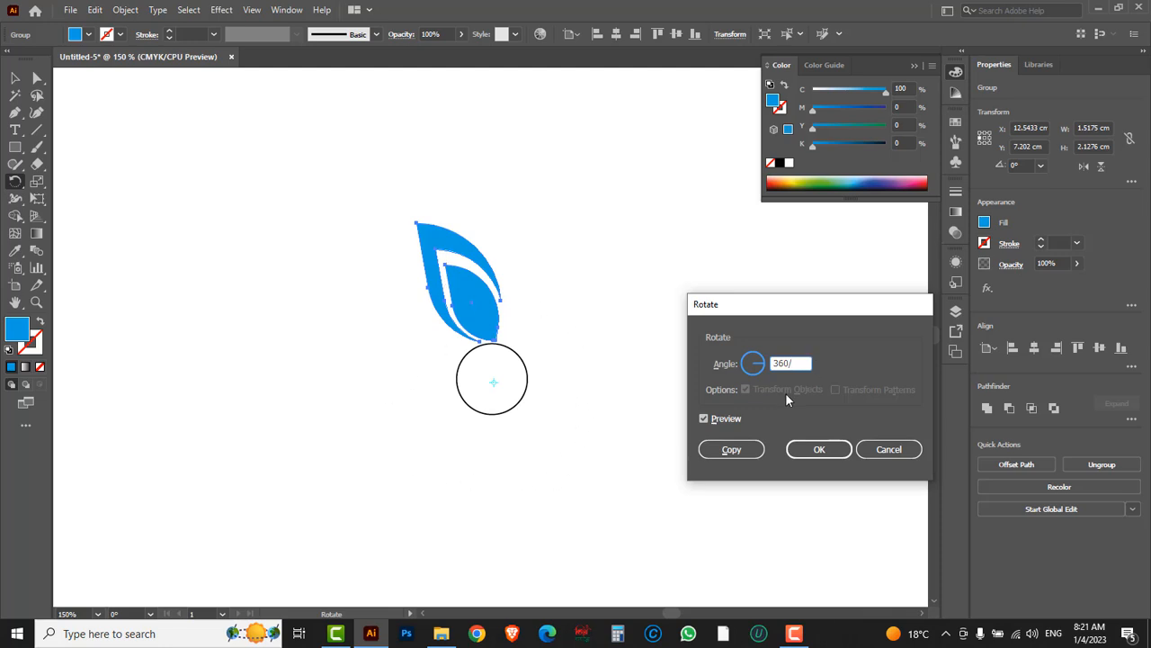
click(731, 449)
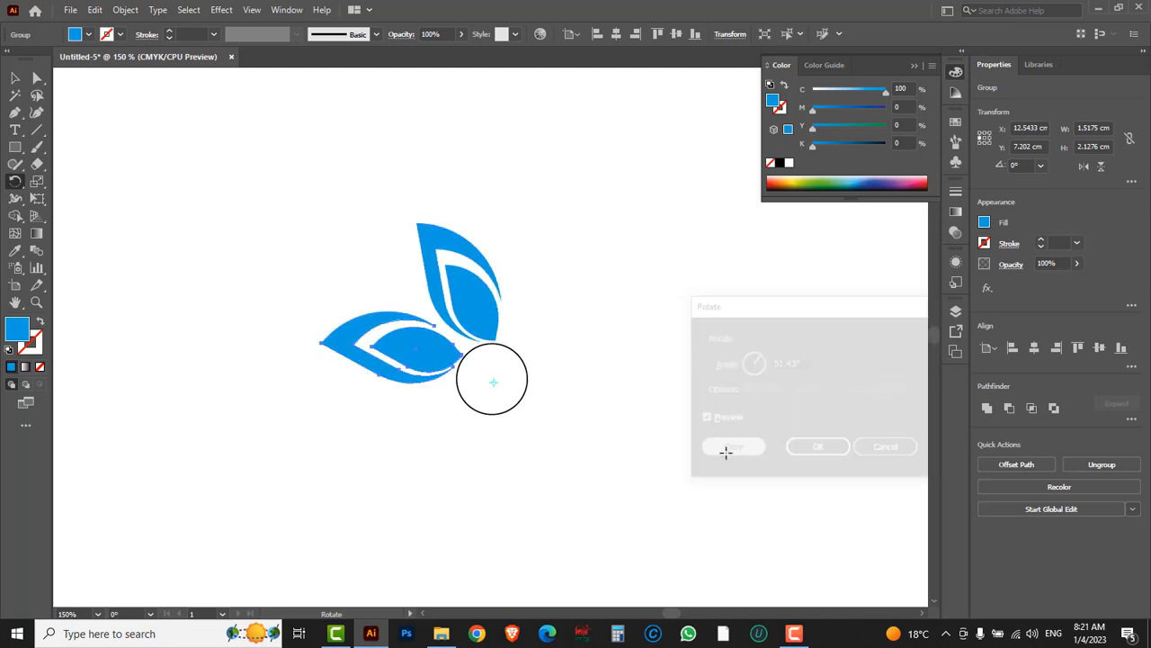
key(ctrl+d)
key(ctrl+d)
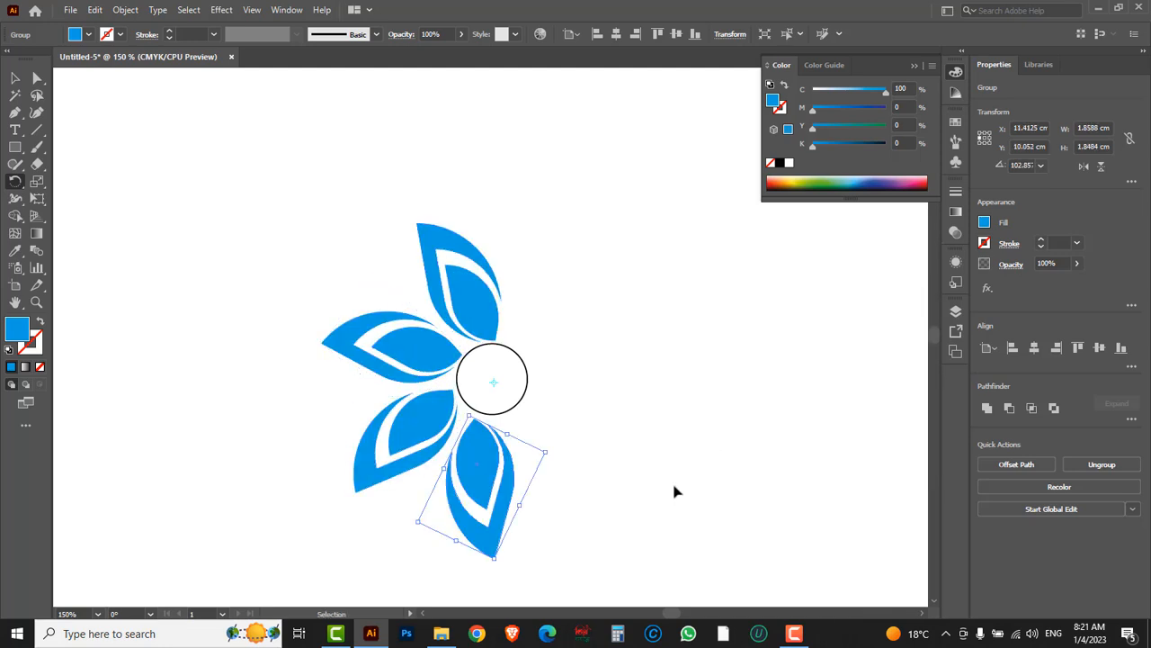
key(ctrl+d)
key(ctrl+d)
key(ctrl+d)
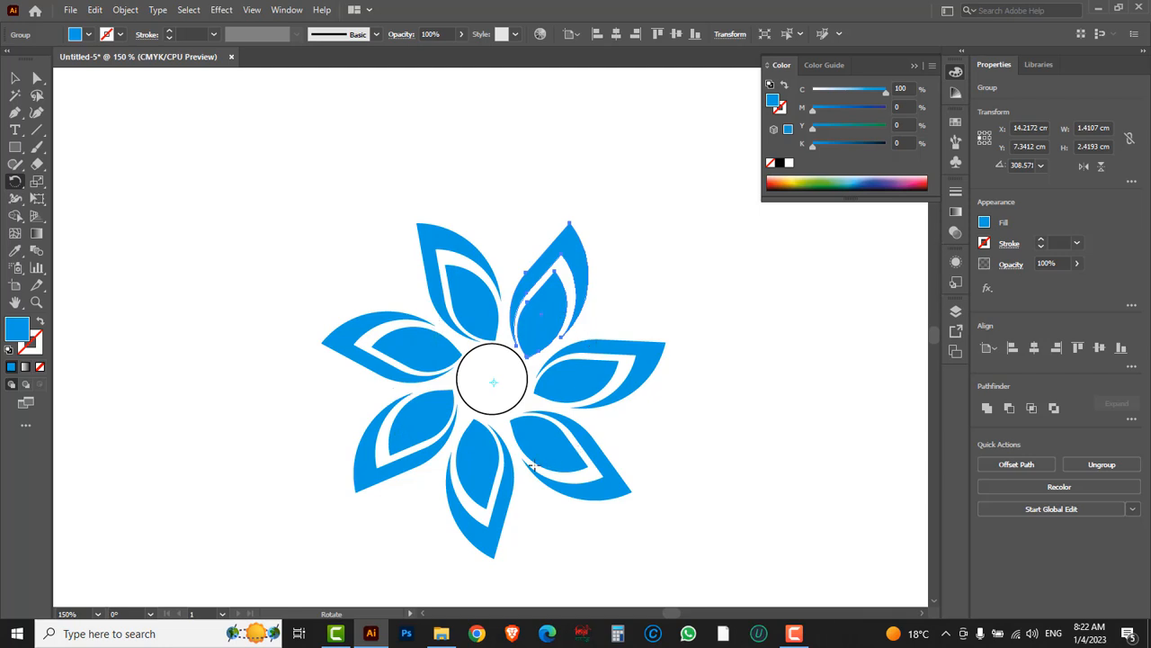
Fill the central circle with 100% cyan and remove its stroke.
click(16, 78)
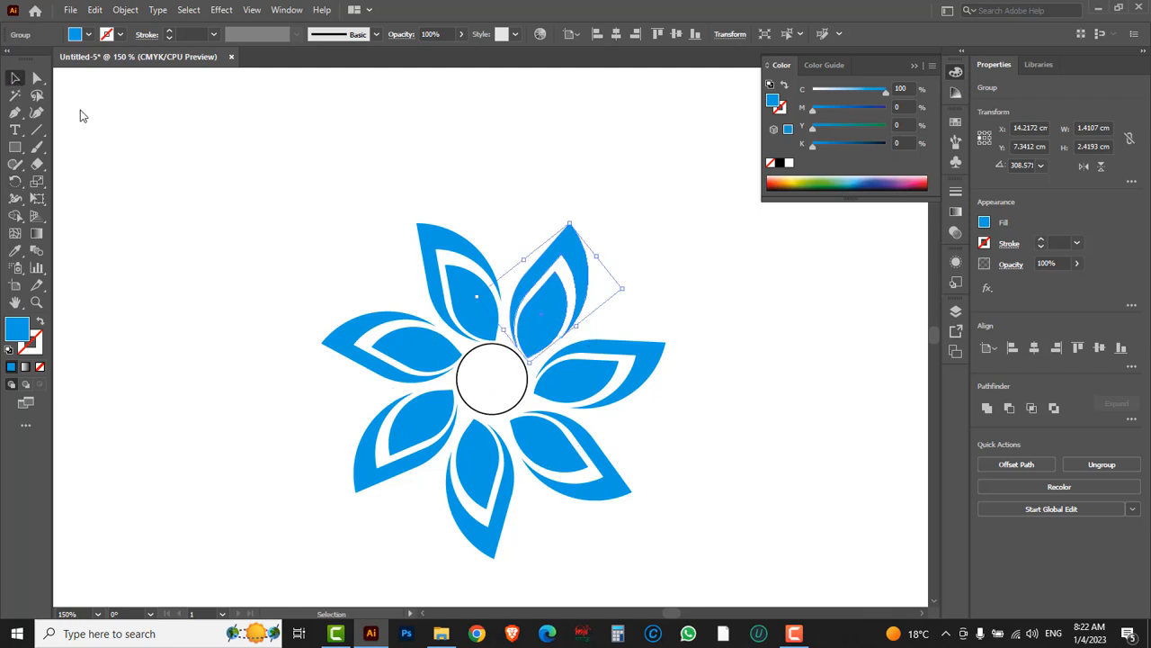
click(729, 399)
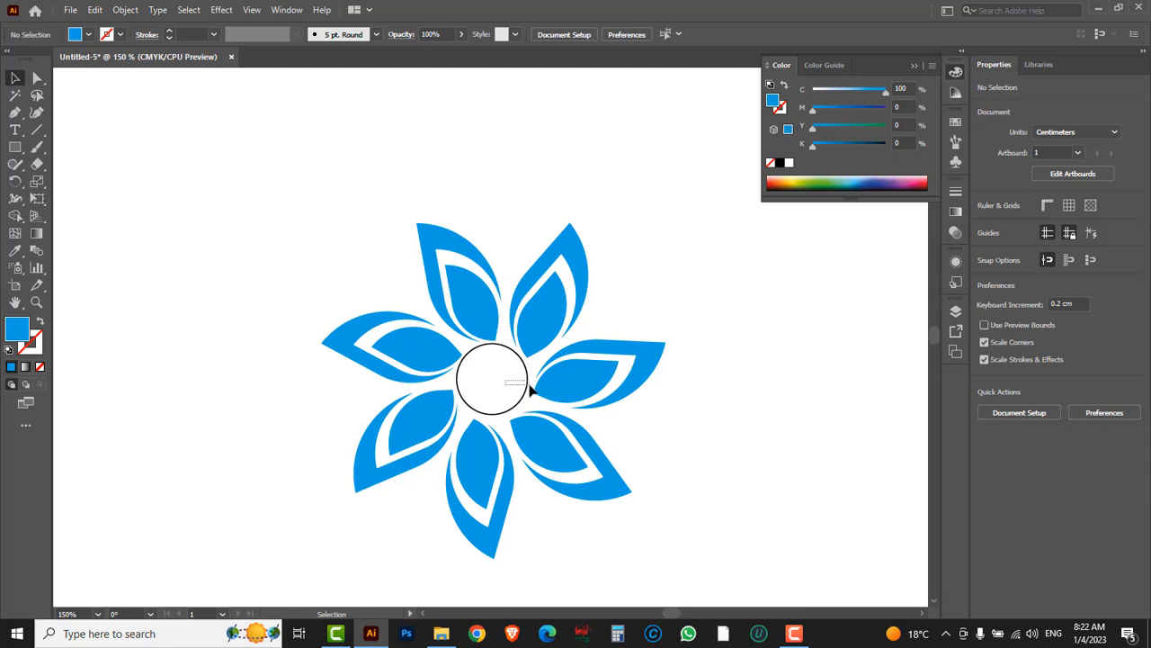
click(525, 388)
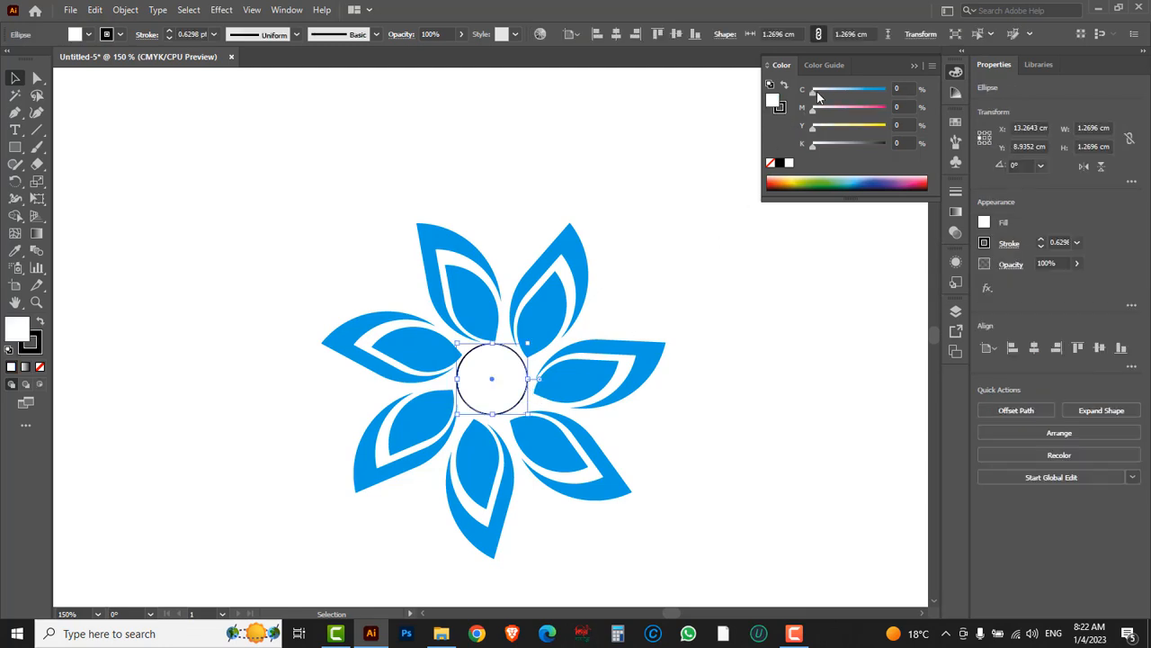
drag(815, 92, 910, 102)
click(781, 109)
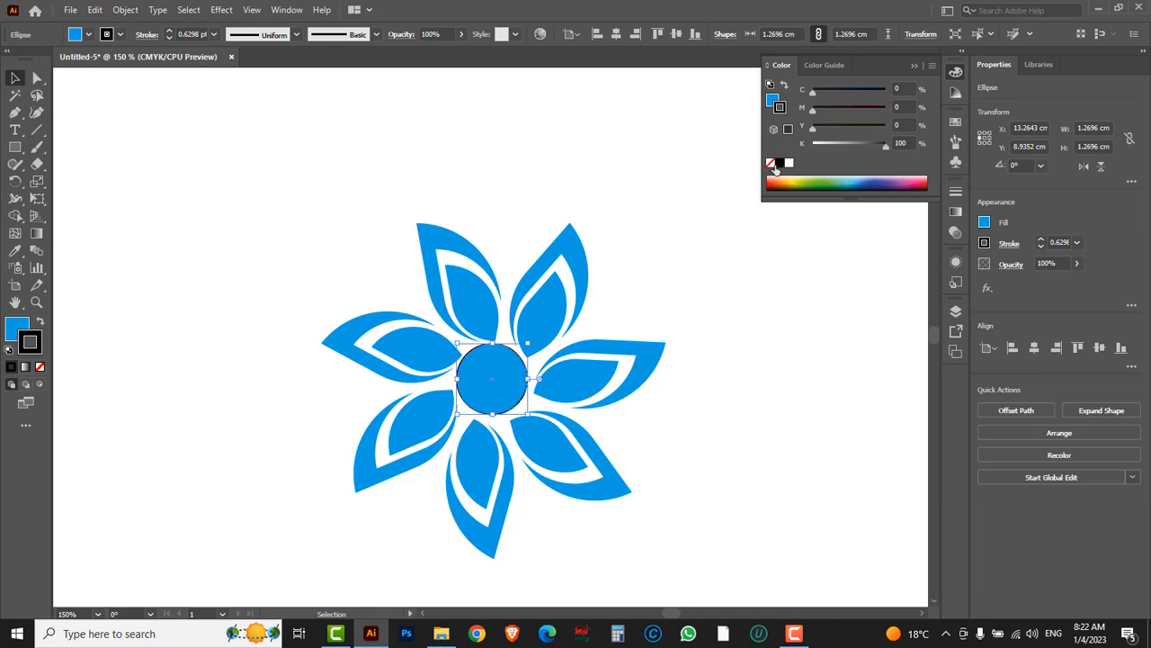
click(769, 163)
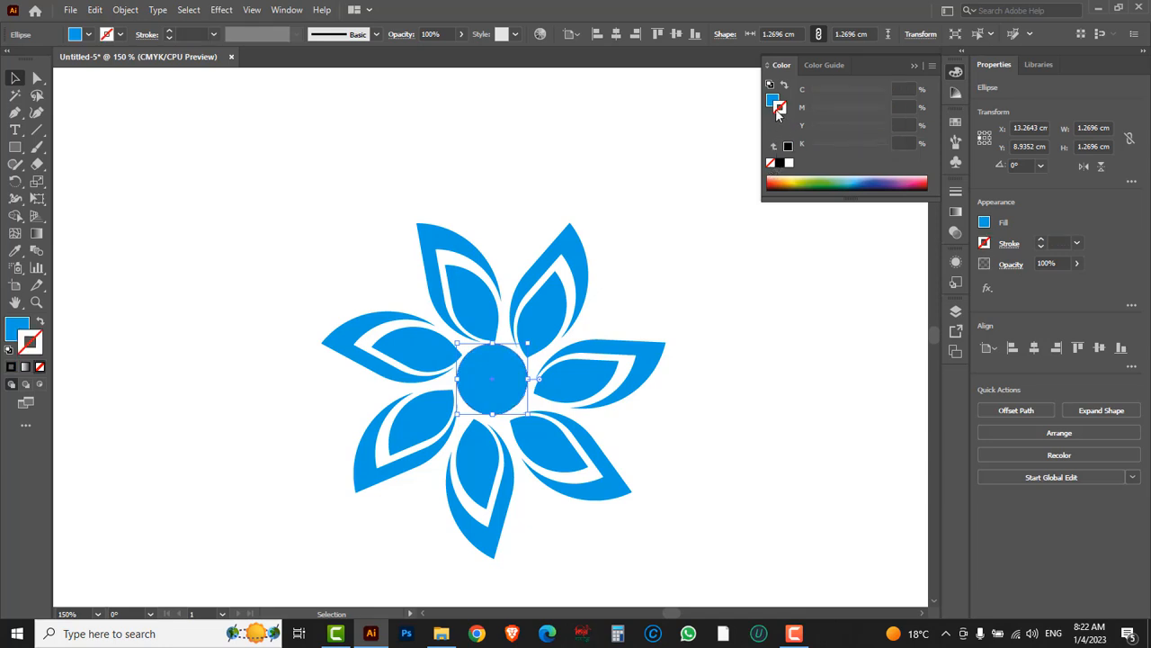
click(701, 262)
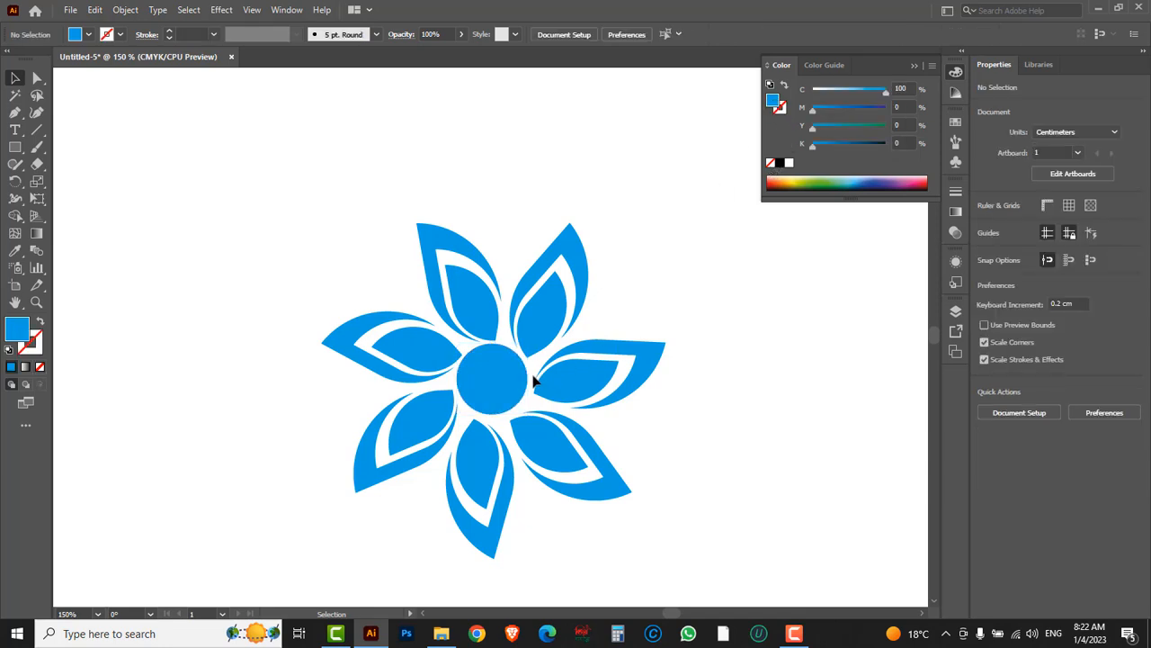
Scale the central circle down slightly around its own centre to widen its gap to the petals.
click(506, 378)
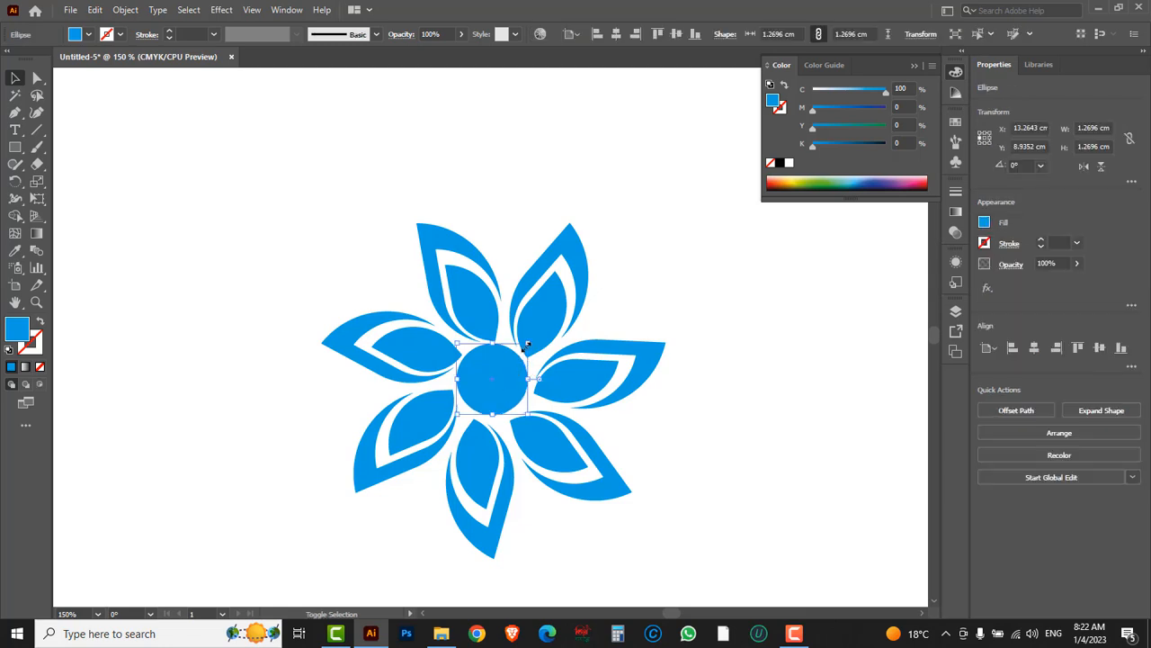
drag(526, 347, 522, 351)
click(674, 450)
Select the whole flower and place a duplicate of it to its right.
key(space)
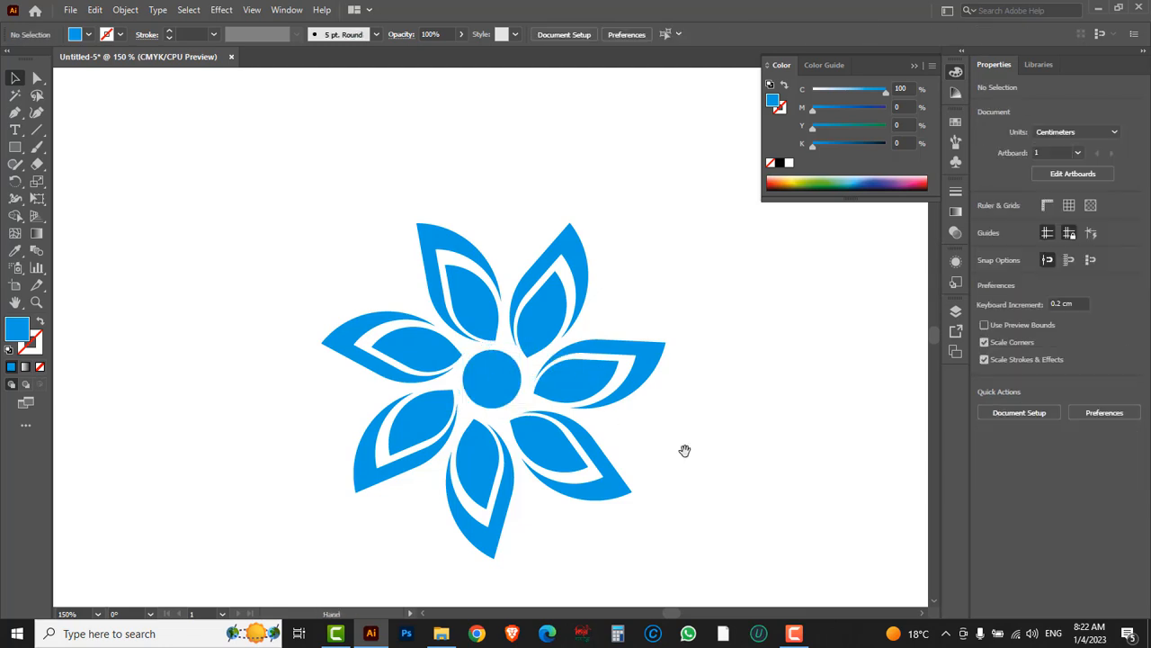
drag(684, 450, 501, 407)
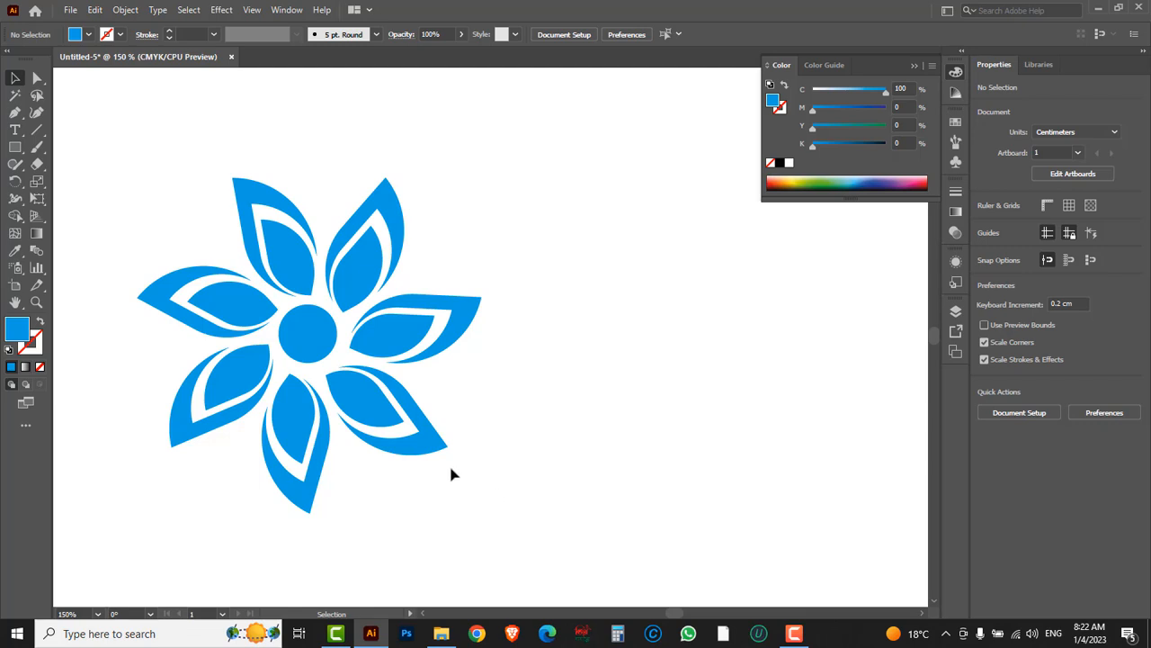
drag(522, 499, 130, 198)
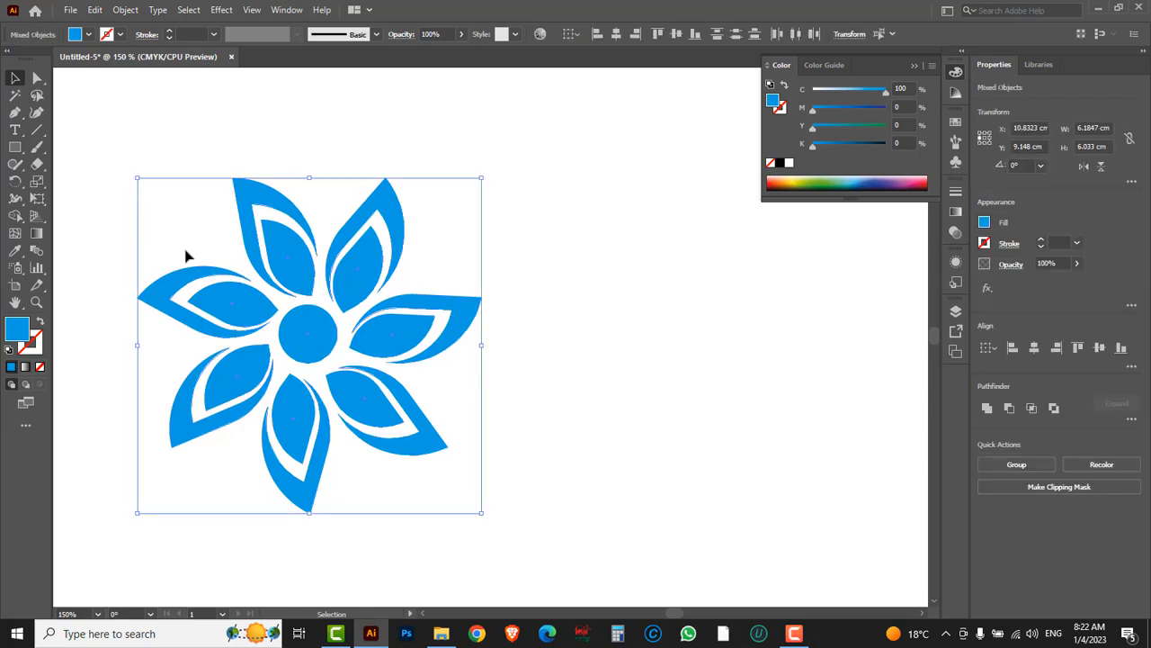
click(566, 506)
drag(566, 506, 121, 200)
drag(530, 505, 135, 190)
drag(309, 252, 681, 300)
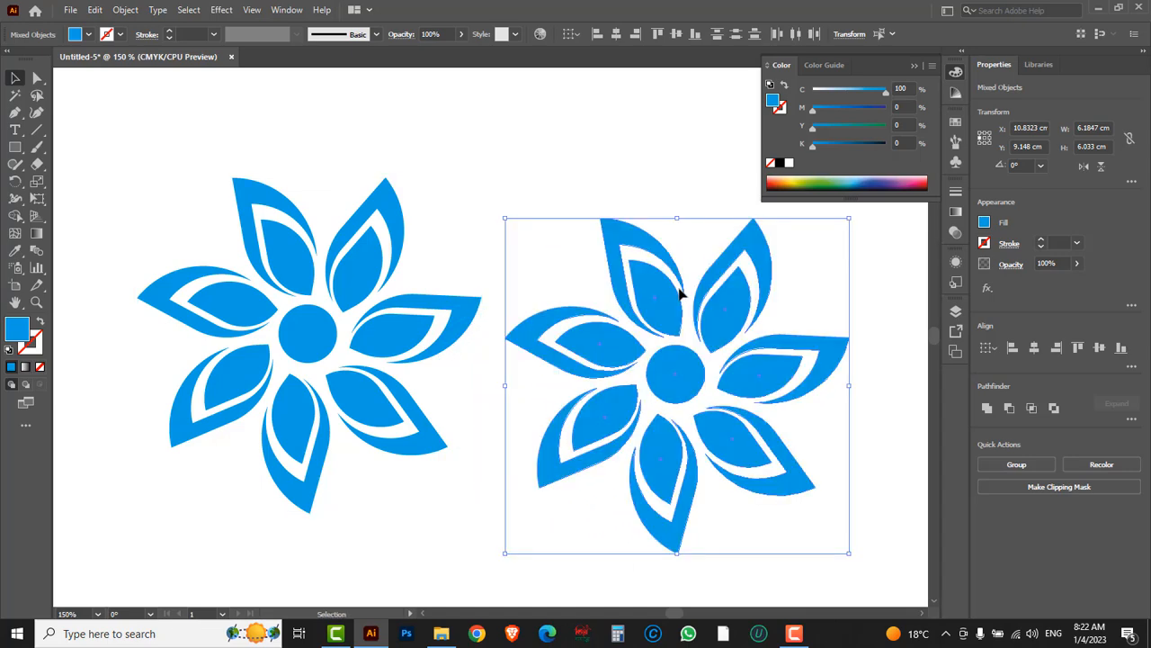
Delete all petals of the duplicated flower except the original upper-left one, keeping its central circle.
click(804, 419)
scroll(746, 417, right, 3)
scroll(746, 416, down, 1)
drag(758, 511, 625, 313)
key(Delete)
drag(603, 502, 380, 415)
key(Delete)
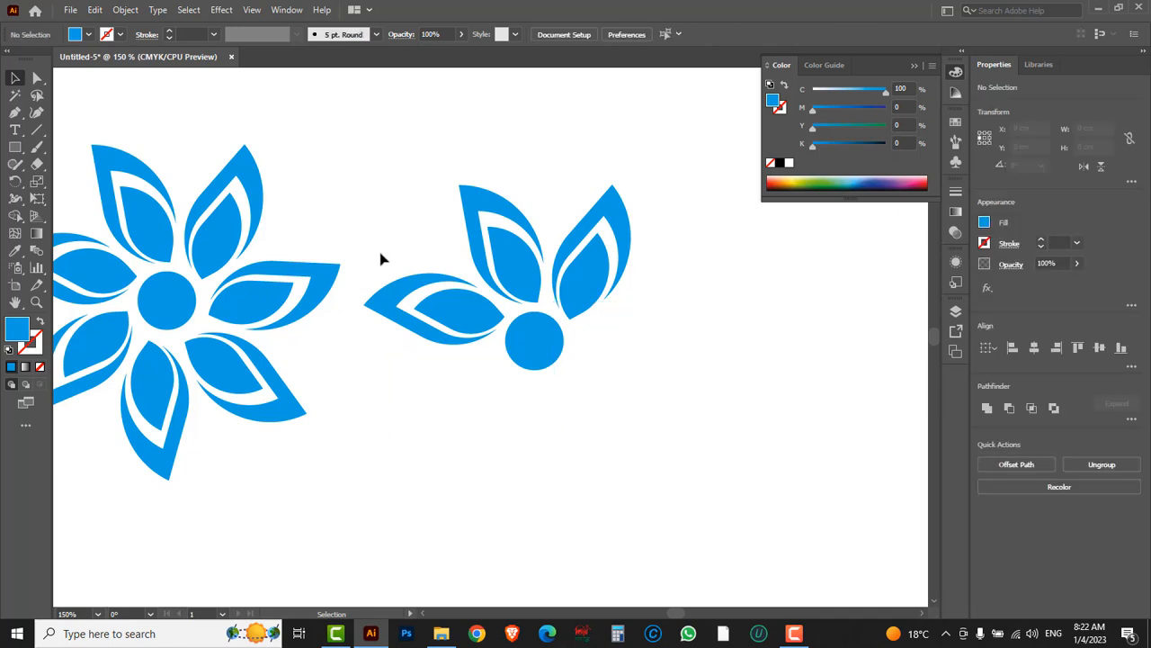
drag(382, 253, 458, 355)
key(Delete)
drag(609, 233, 639, 275)
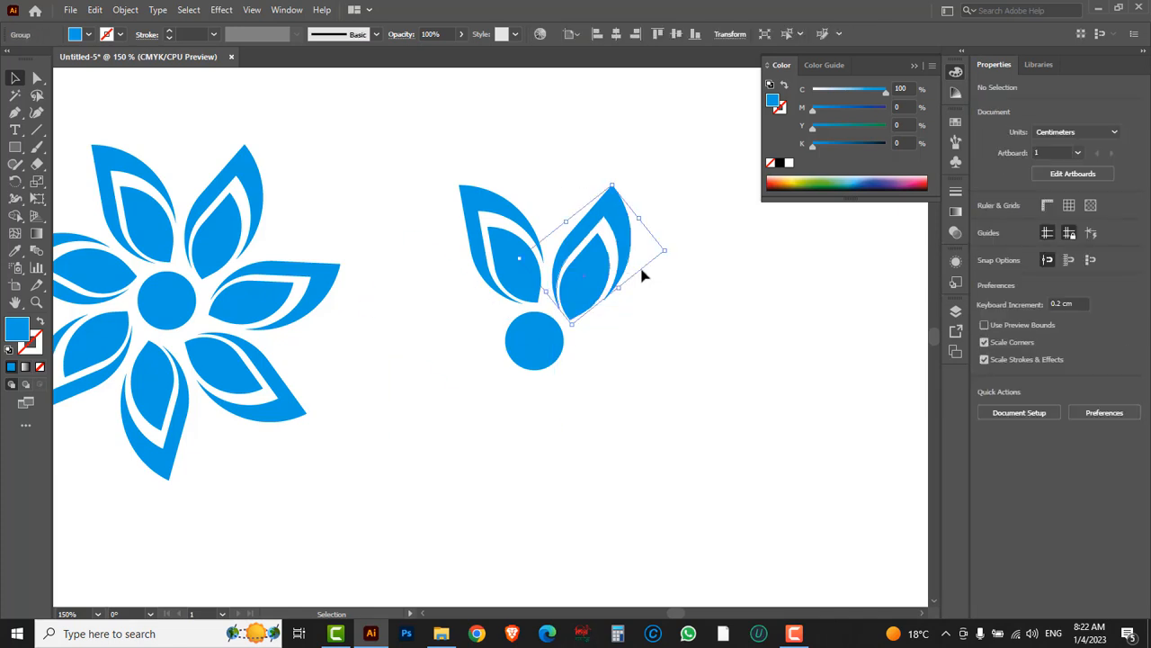
key(Delete)
Fill the remaining petal group with a linear white-to-black gradient.
key(z)
click(528, 275)
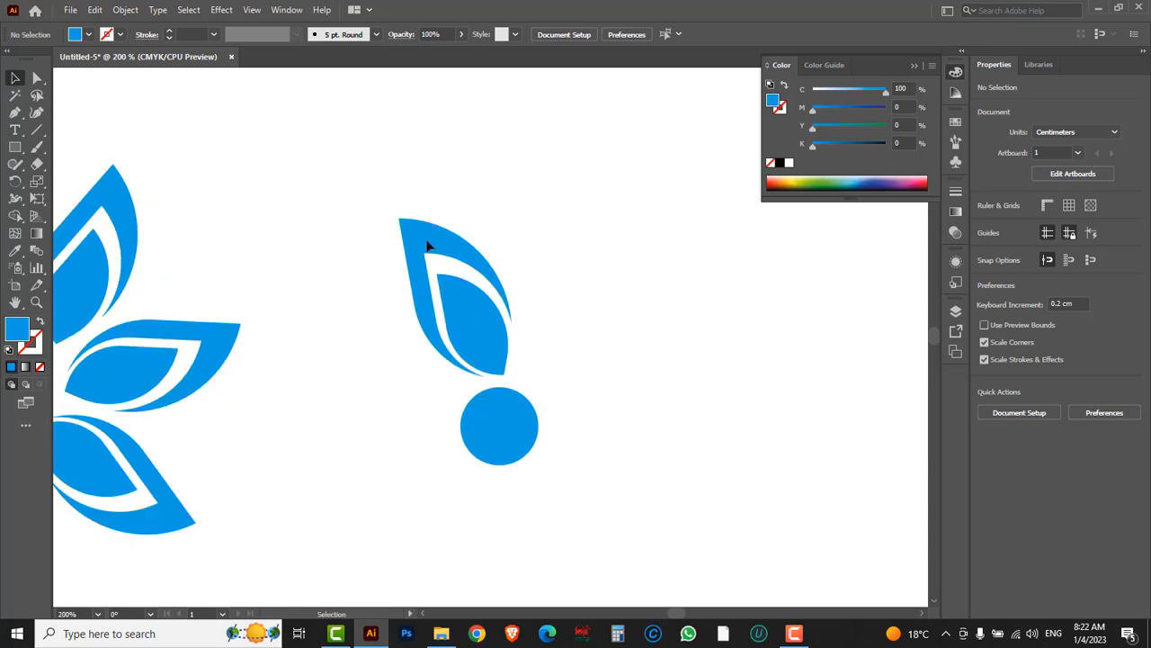
click(465, 286)
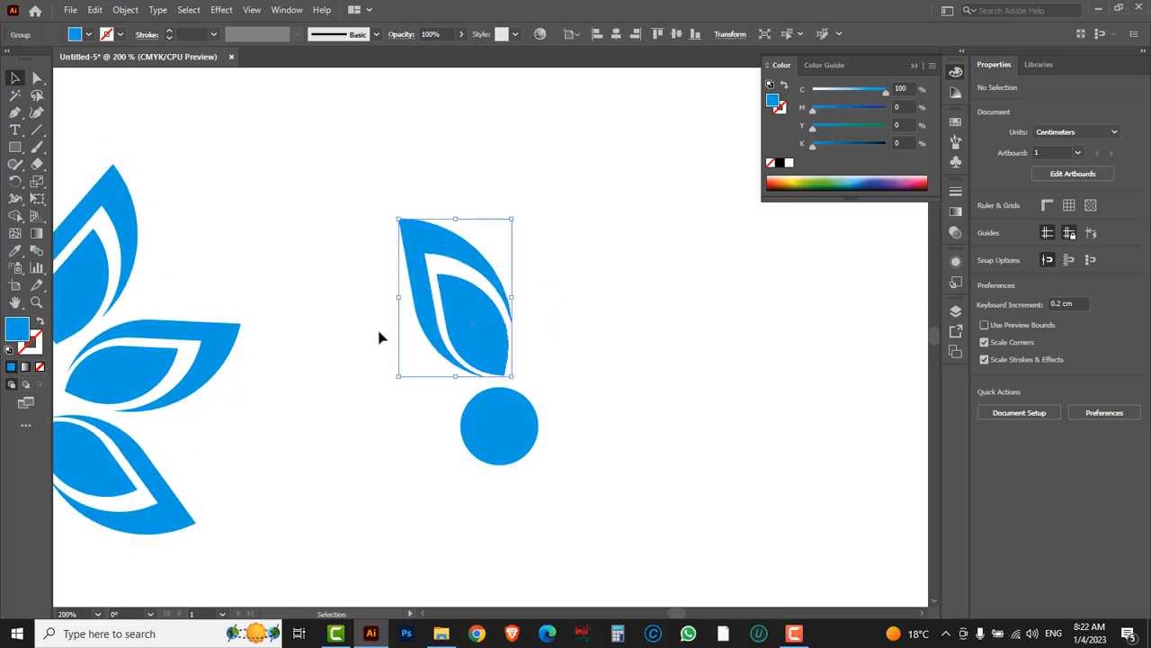
click(955, 213)
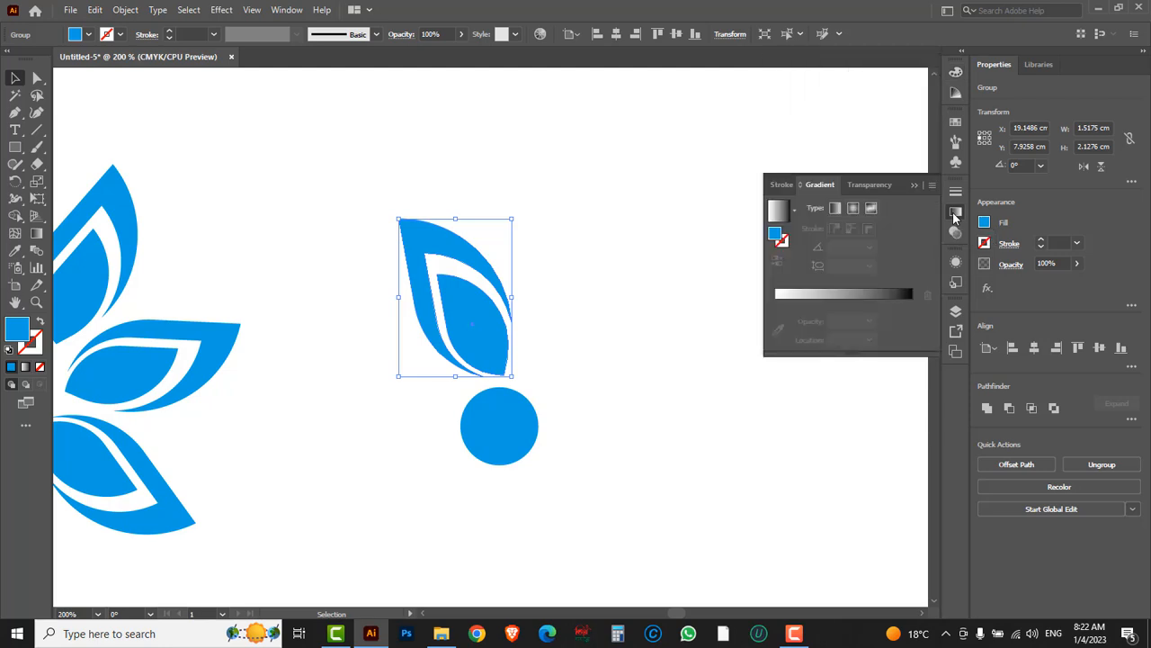
click(843, 294)
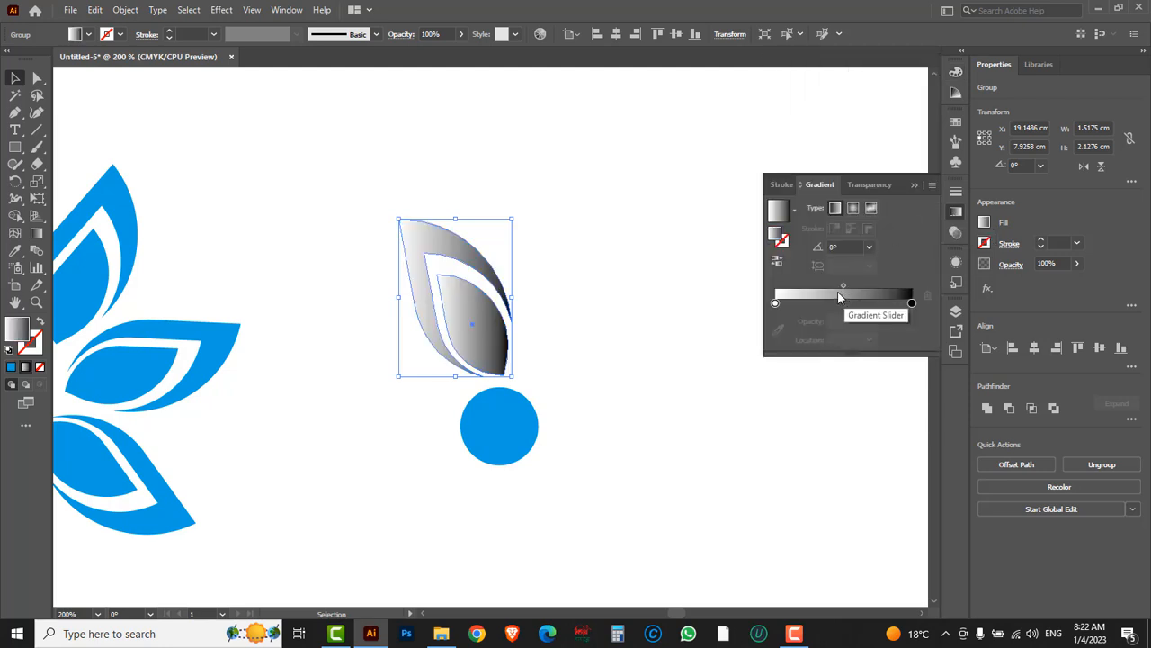
Change the black end stop of the petal's gradient to the bright blue swatch.
double_click(911, 303)
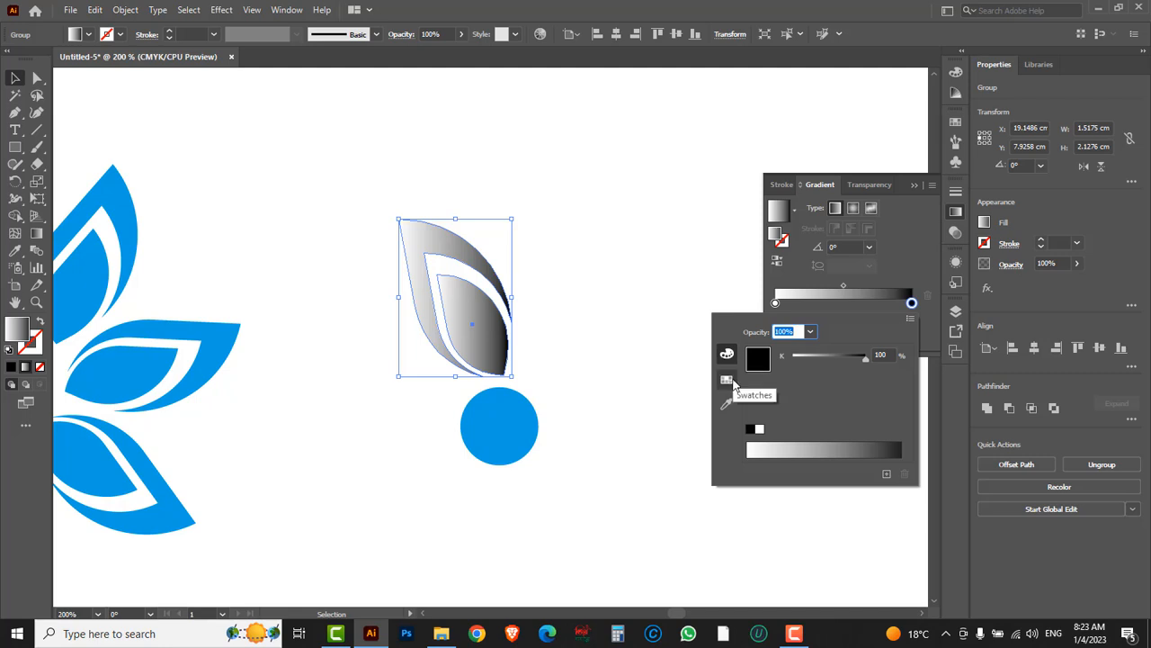
click(728, 381)
click(798, 351)
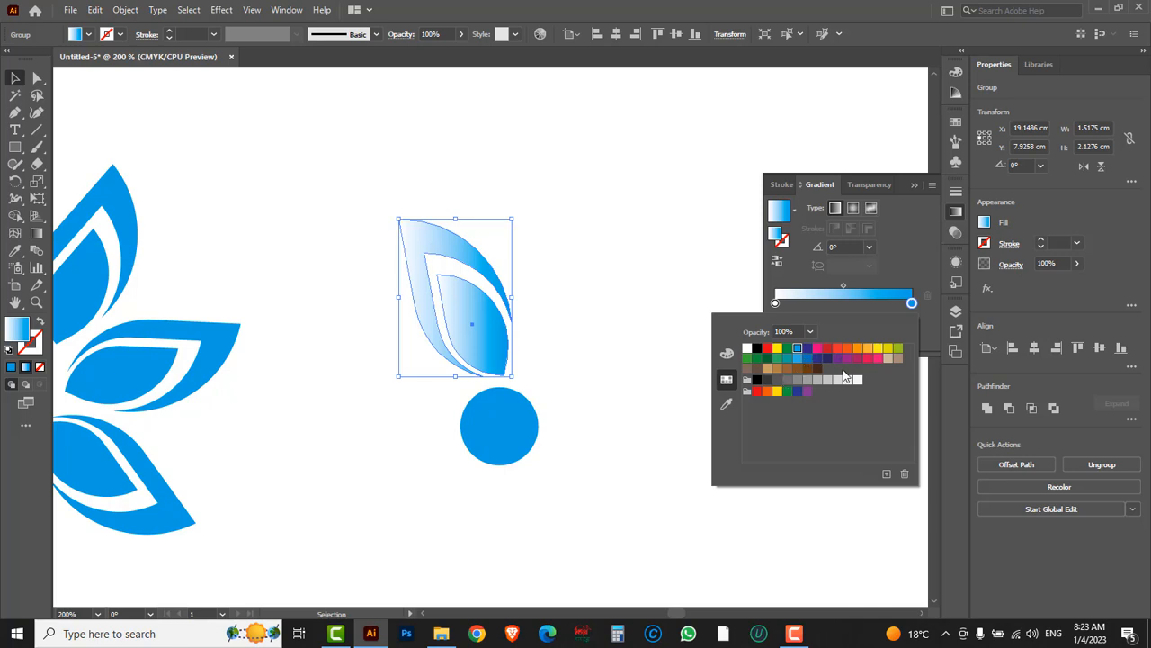
Try grey, pink, dark green and red swatches on the gradient's end stop, and return it to bright blue.
click(818, 381)
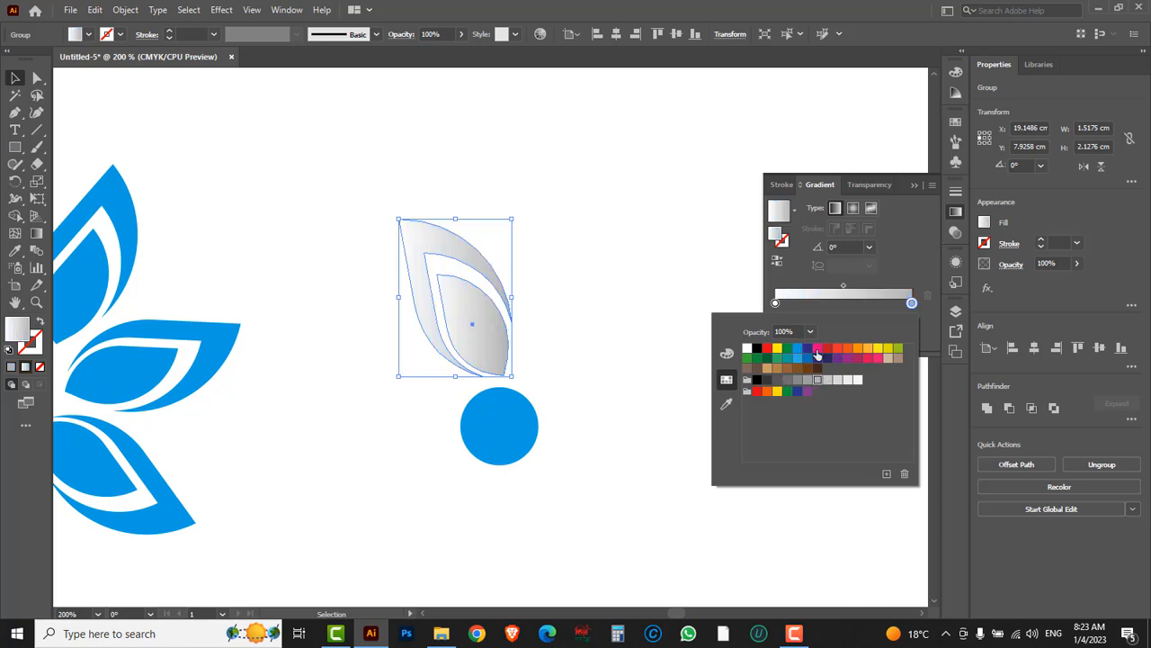
click(817, 348)
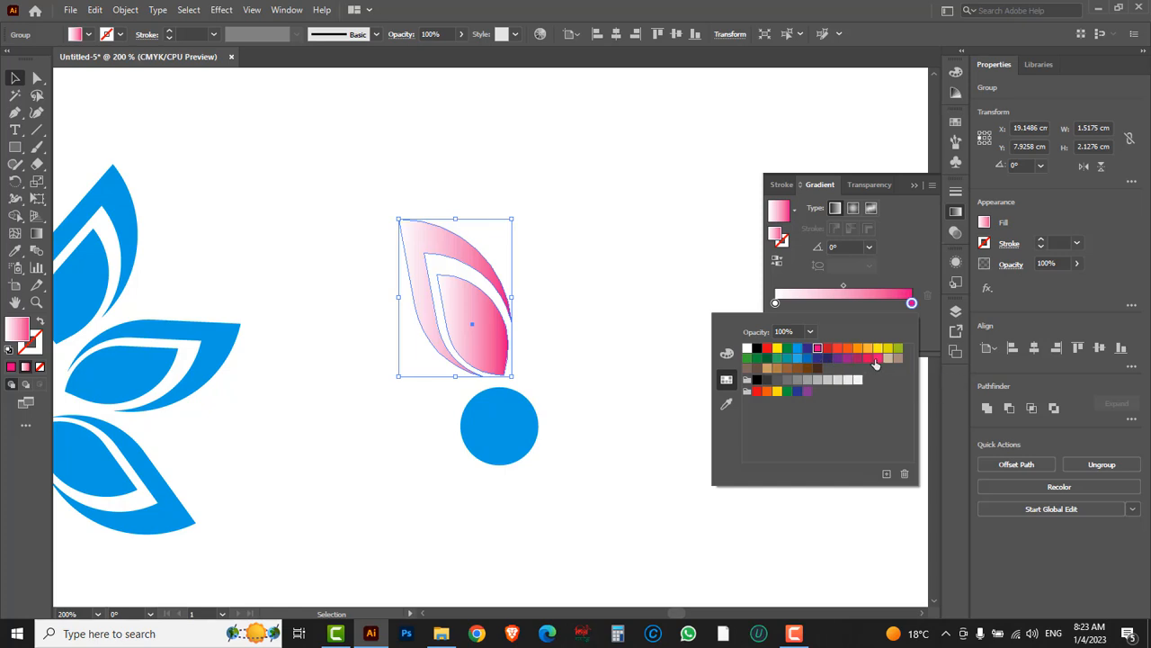
click(767, 359)
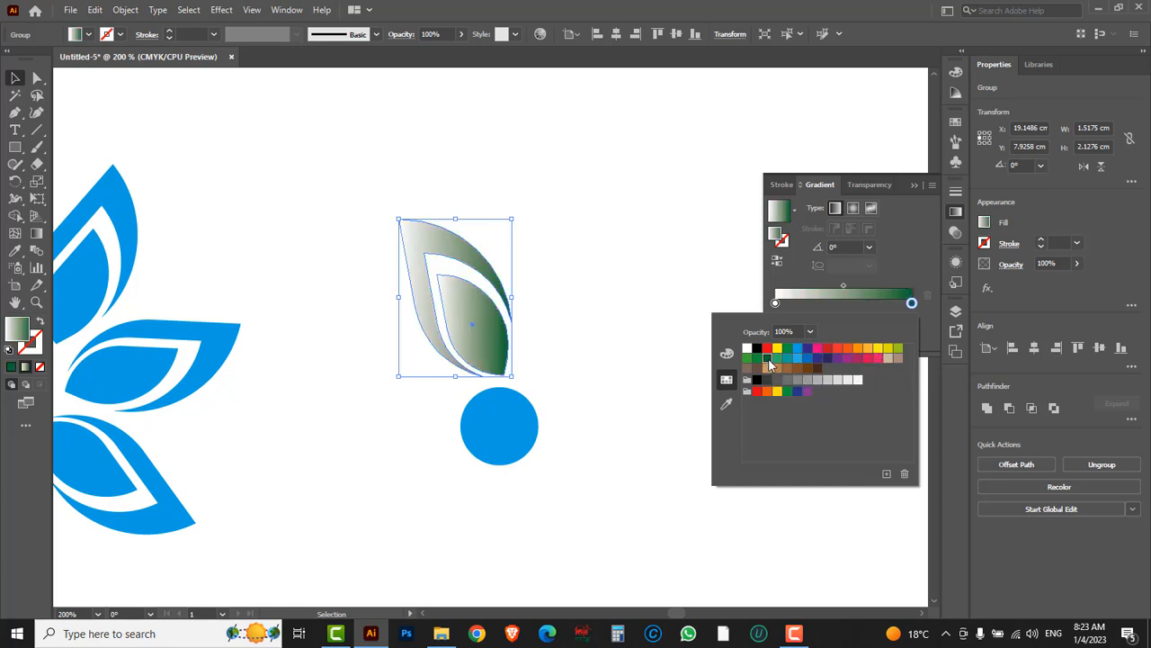
click(868, 359)
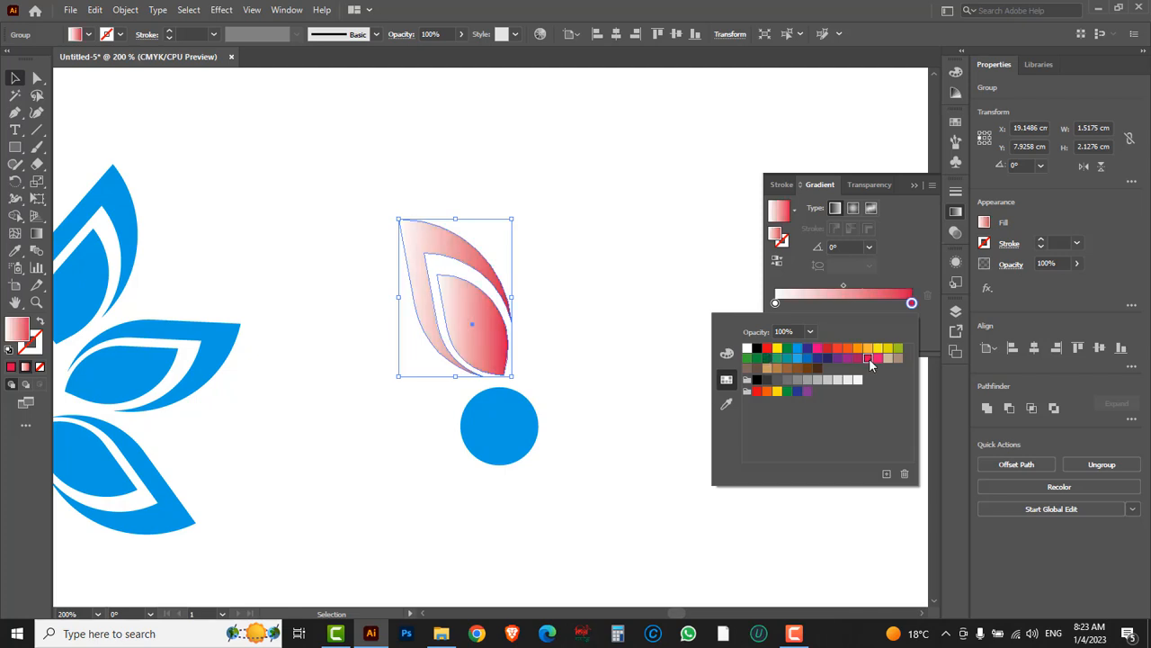
click(795, 350)
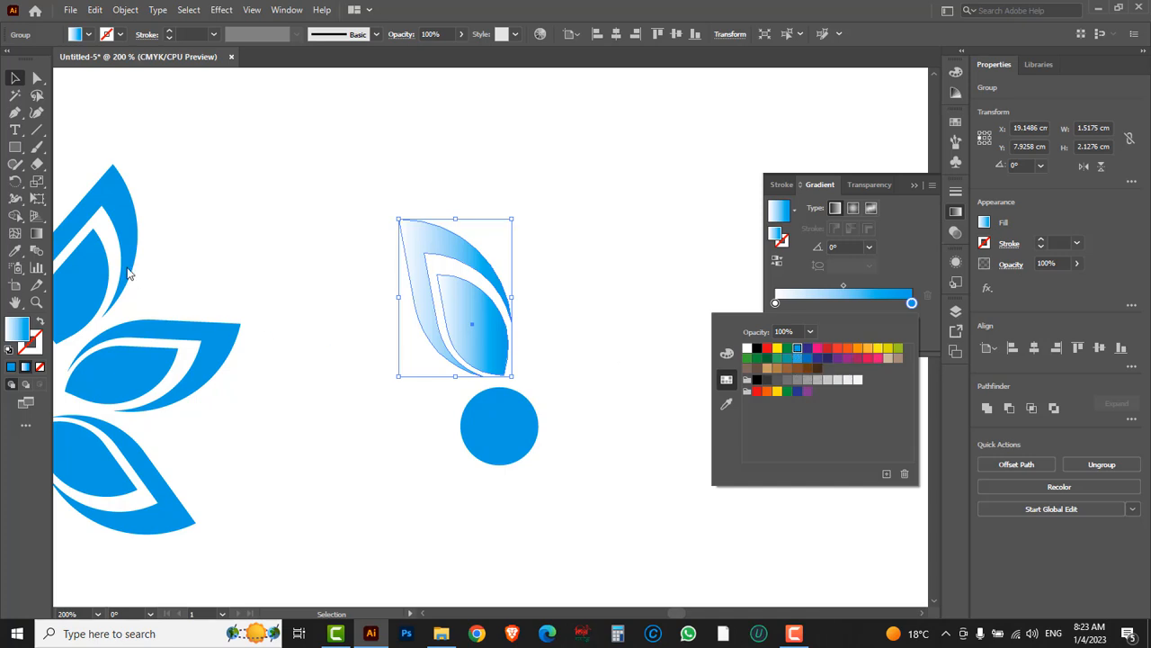
Rotate a copy of the gradient petal group 51.43° around the circle's centre, using outline view to locate the centre.
click(15, 184)
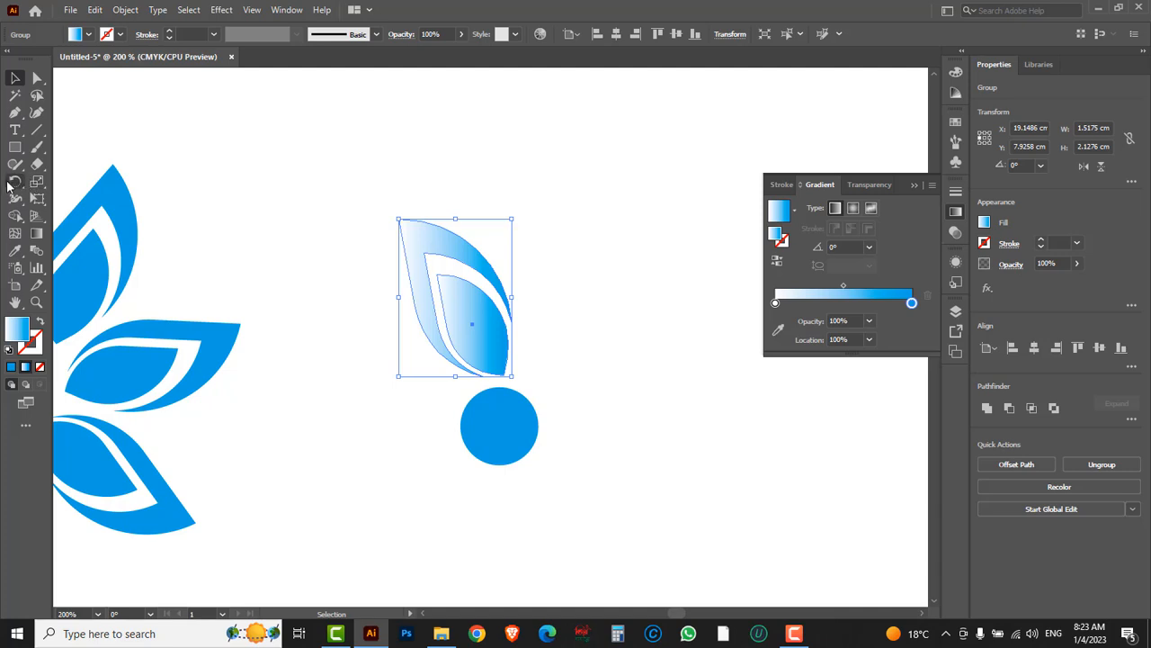
click(14, 182)
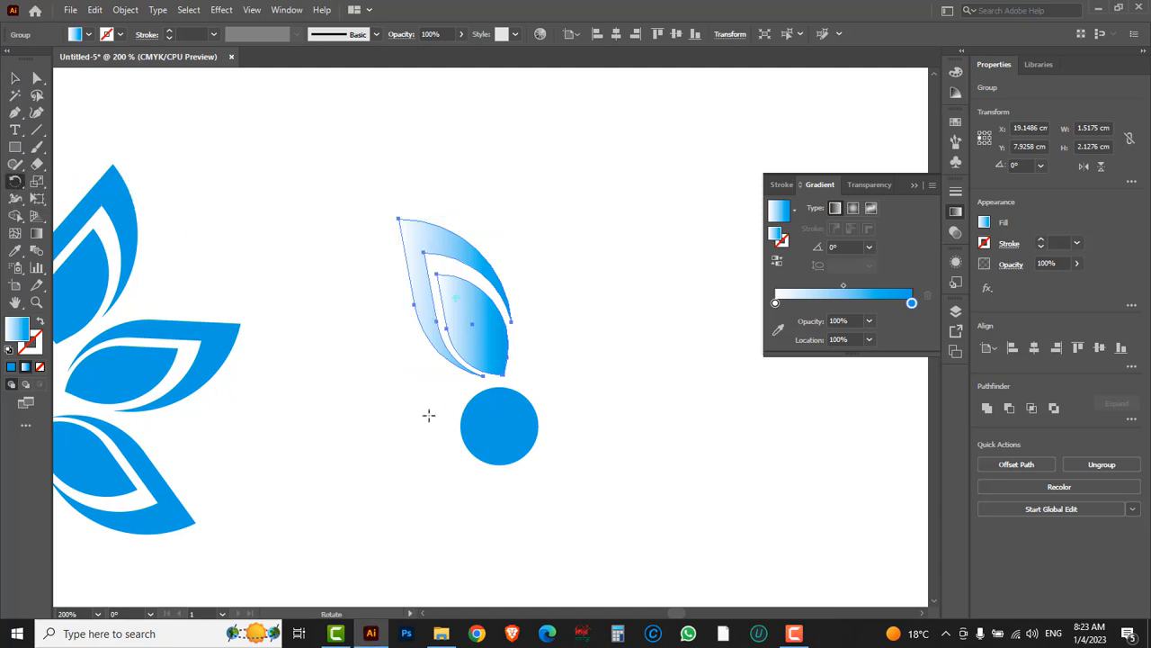
key(ctrl+y)
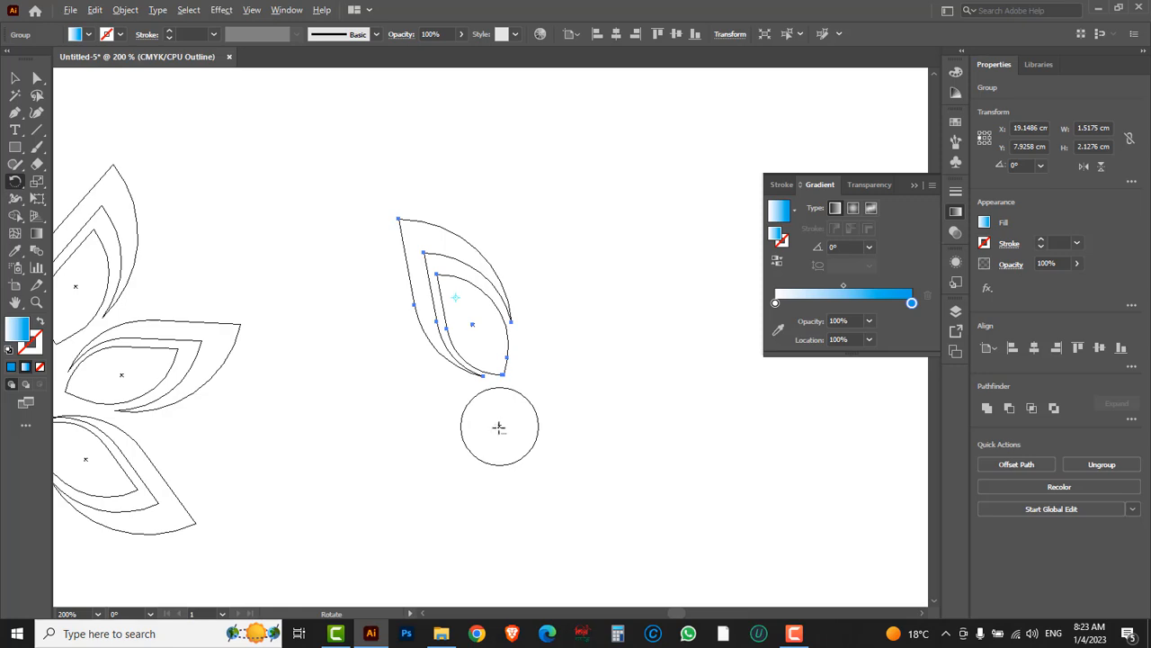
alt+click(499, 426)
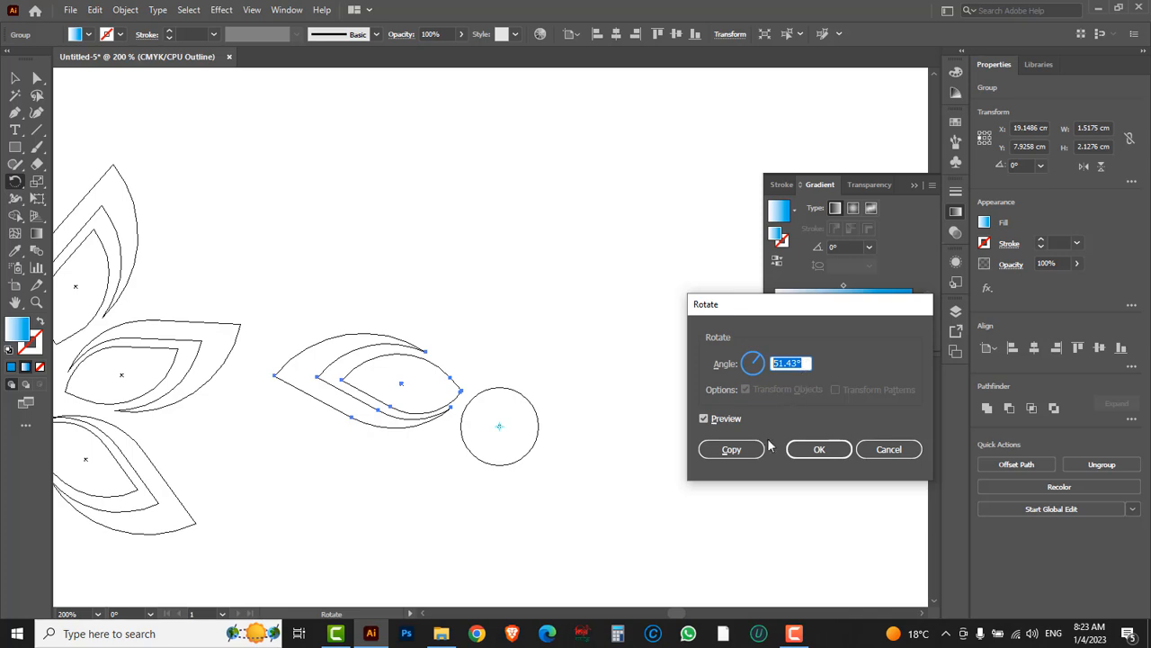
click(732, 452)
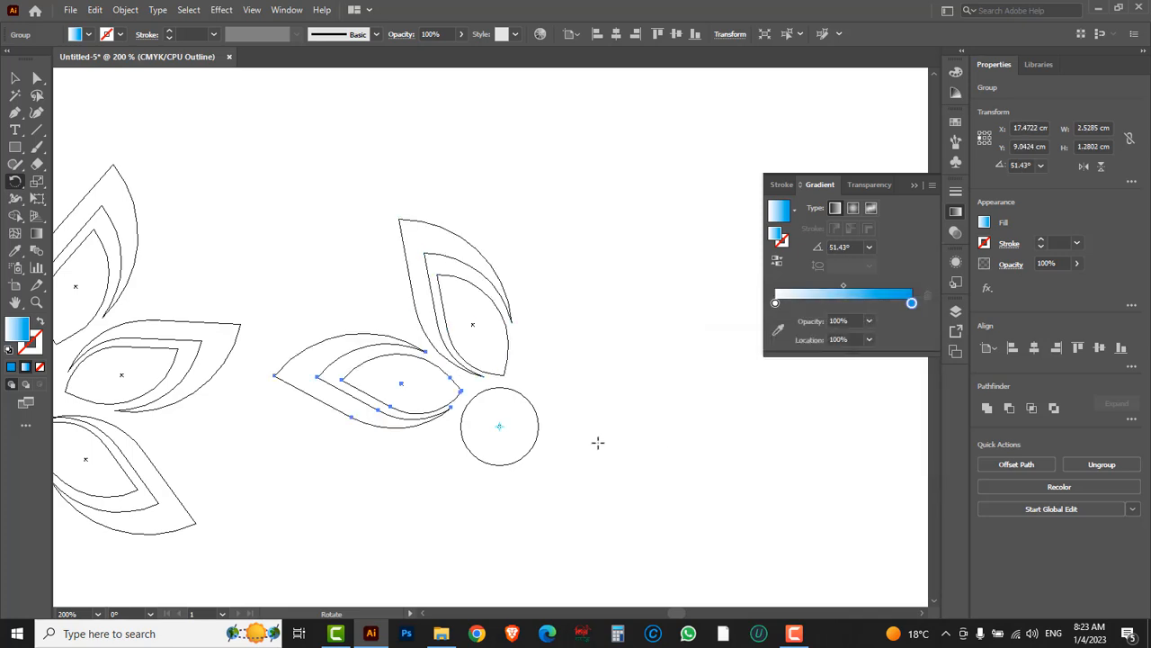
key(v)
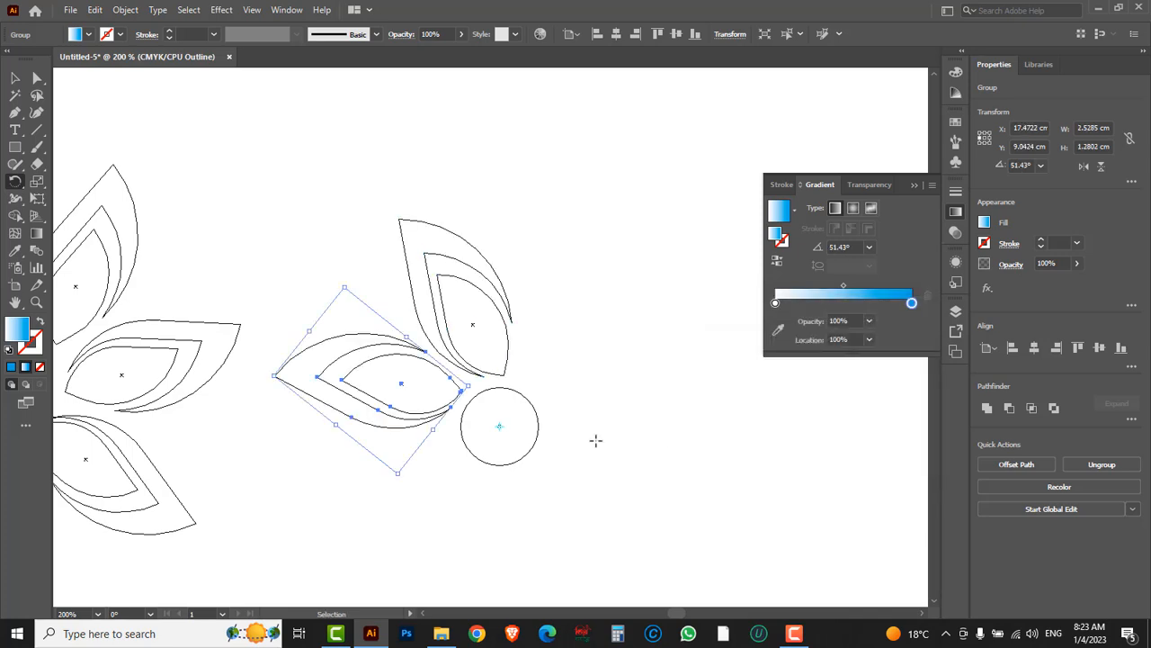
key(ctrl+y)
Repeat the rotated copy five more times around the central circle to complete the seven-petal gradient flower.
key(ctrl+d)
key(ctrl+d)
key(ctrl+d)
key(ctrl+d)
key(ctrl+d)
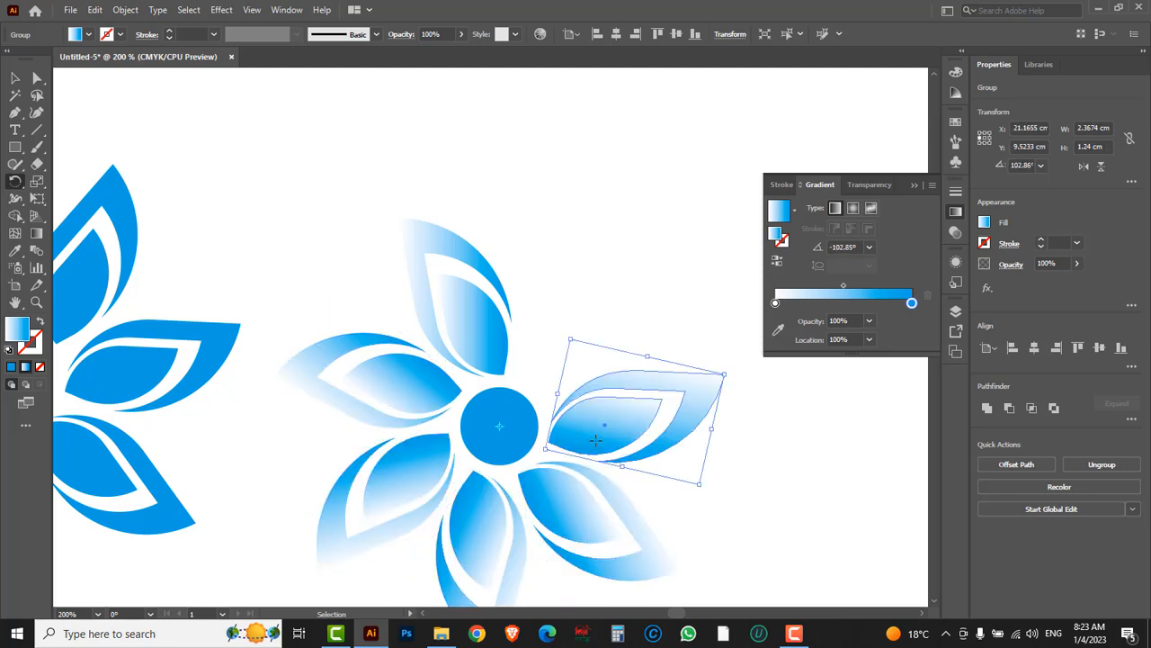
key(r)
drag(499, 471, 504, 424)
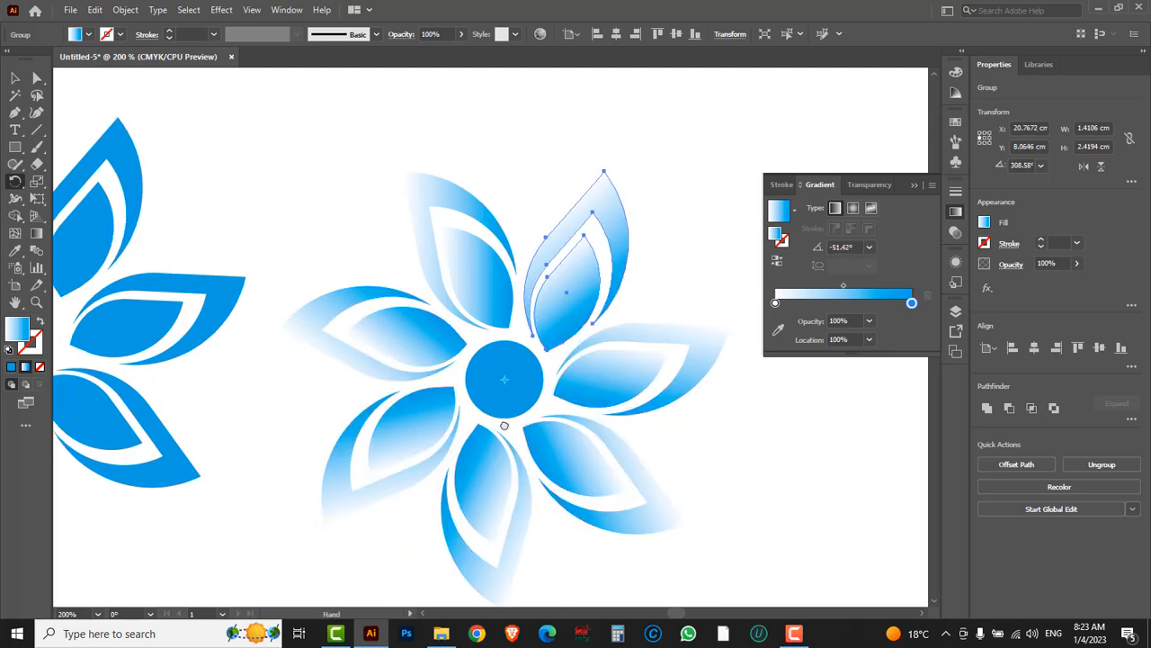
Deselect the last petal and hide all panels to view the solid and gradient flowers side by side.
click(15, 78)
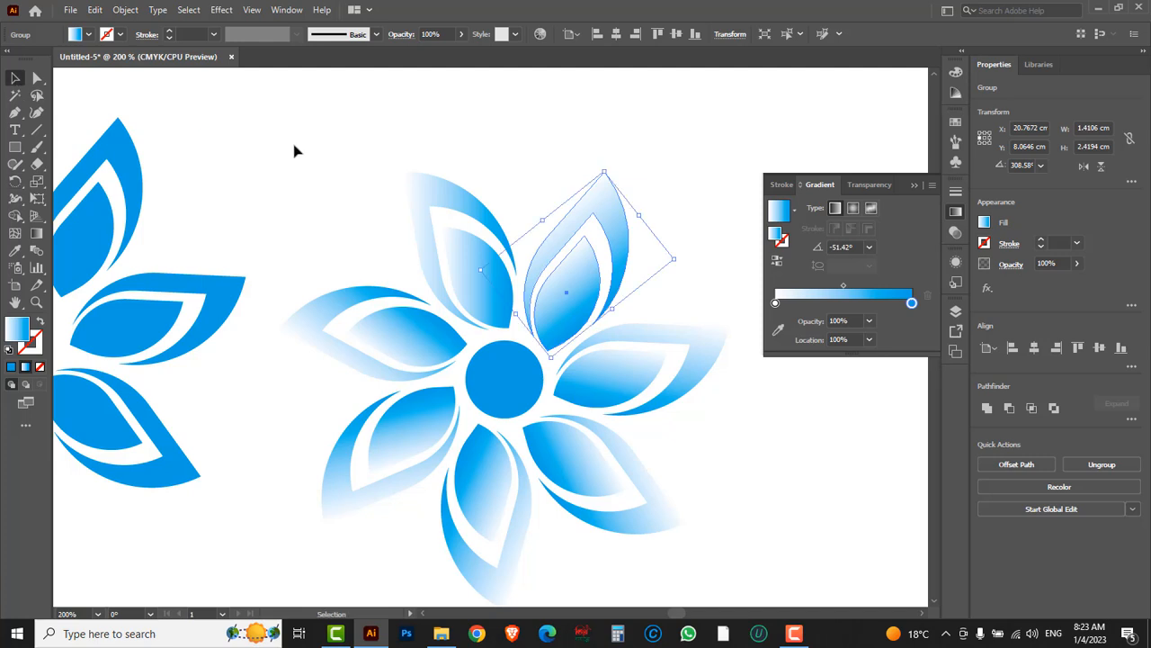
click(326, 166)
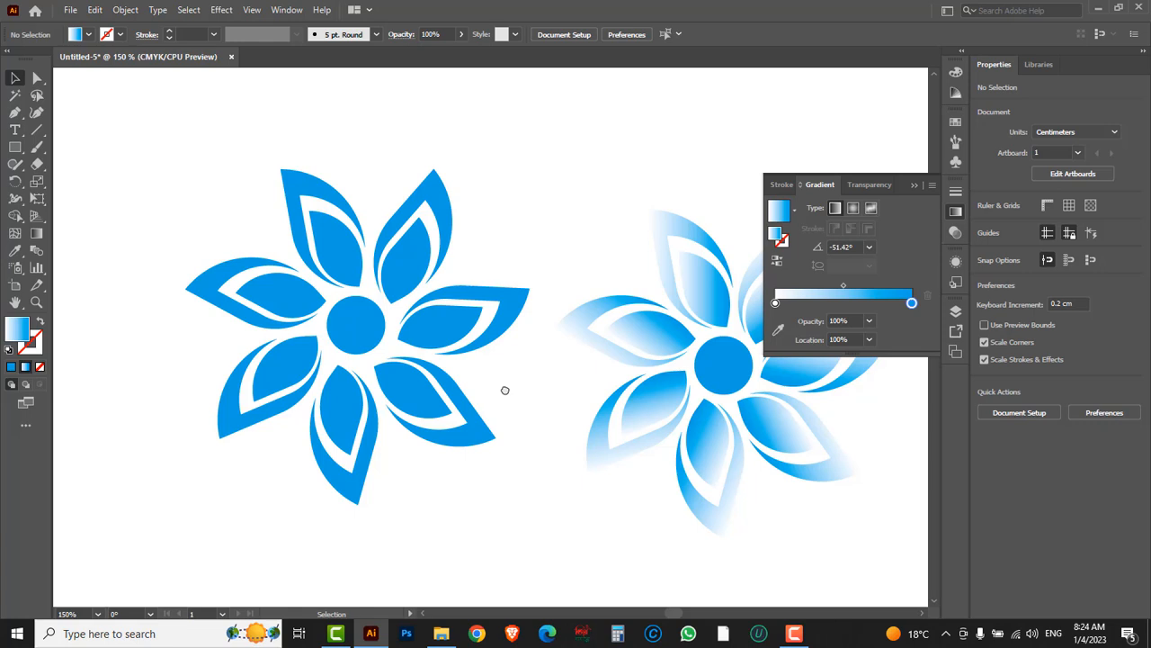
key(Tab)
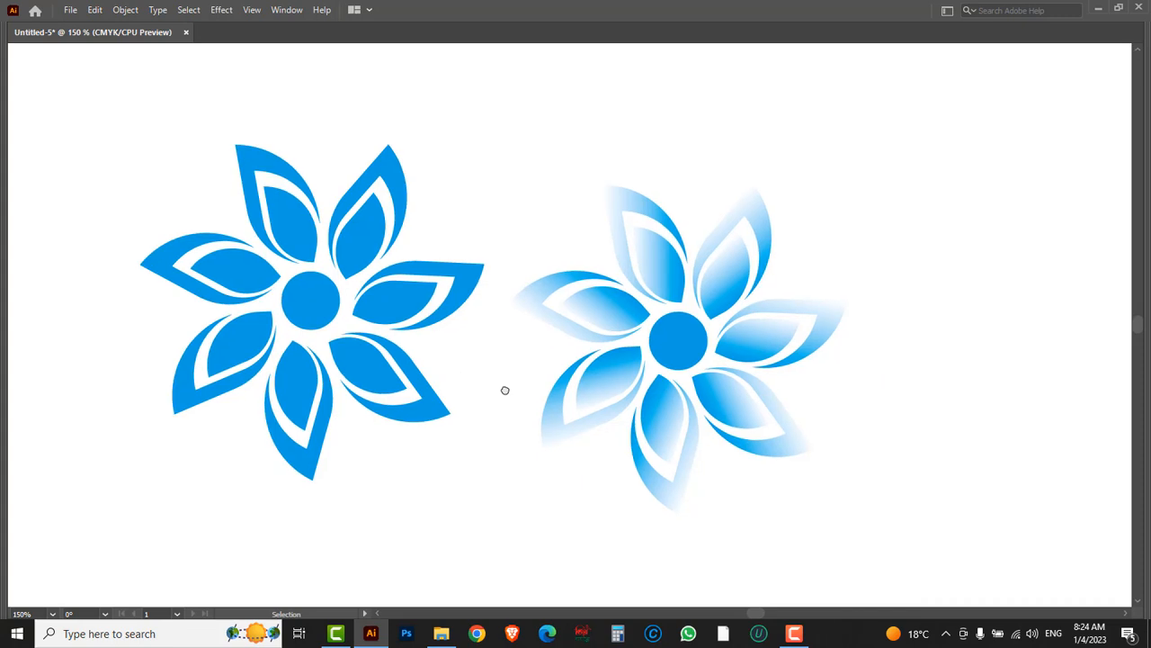